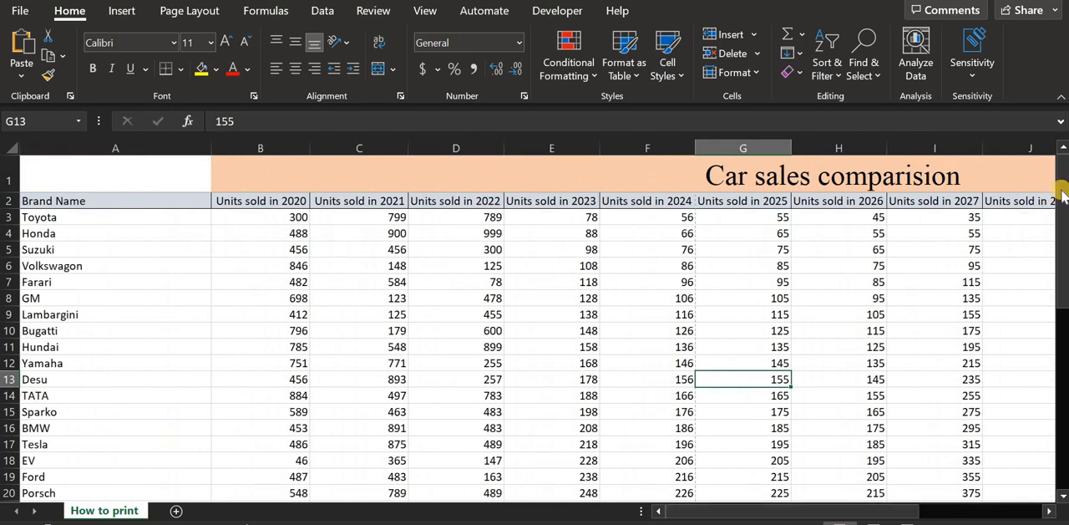
- Review every page of the car sales sheet in the print preview and return to the worksheet
{"action": "mouse_move", "coordinate": [1062, 192]}
{"action": "left_mouse_down"}
{"action": "mouse_move", "coordinate": [1062, 205]}
{"action": "mouse_move", "coordinate": [1062, 180]}
{"action": "left_mouse_up"}
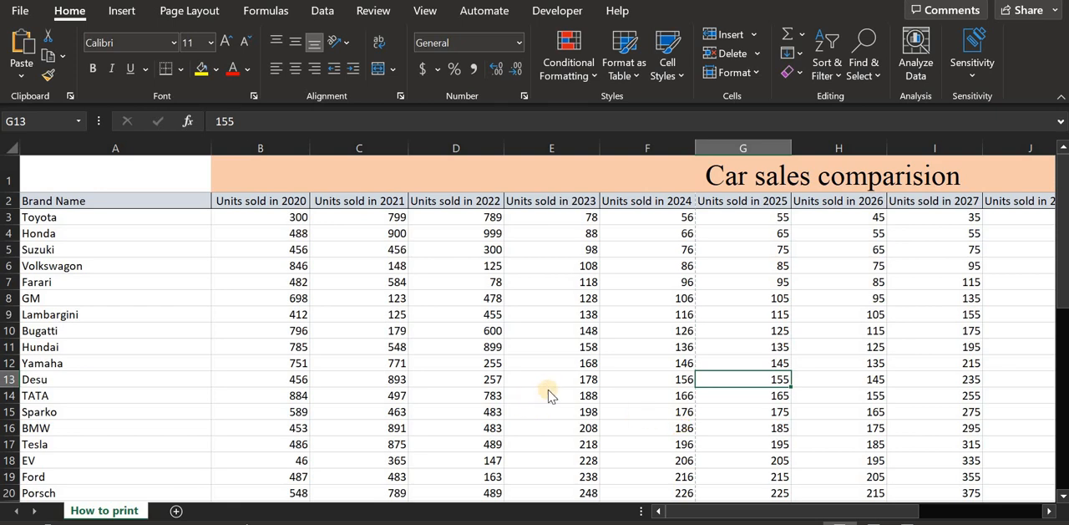
{"action": "key", "text": "ctrl+p"}
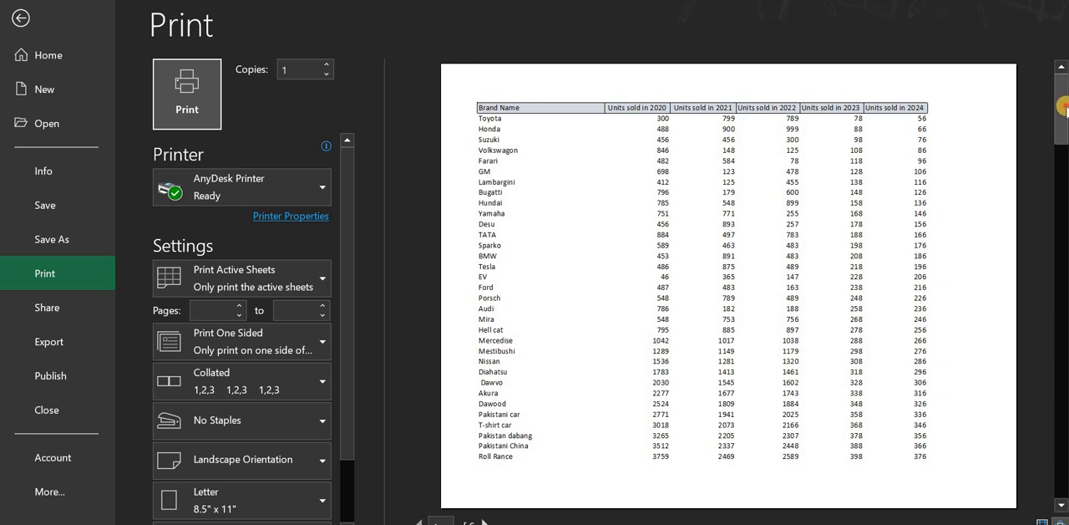
{"action": "left_click_drag", "start_coordinate": [1063, 112], "coordinate": [1065, 180]}
{"action": "scroll", "coordinate": [728, 284], "scroll_direction": "down", "scroll_amount": 3}
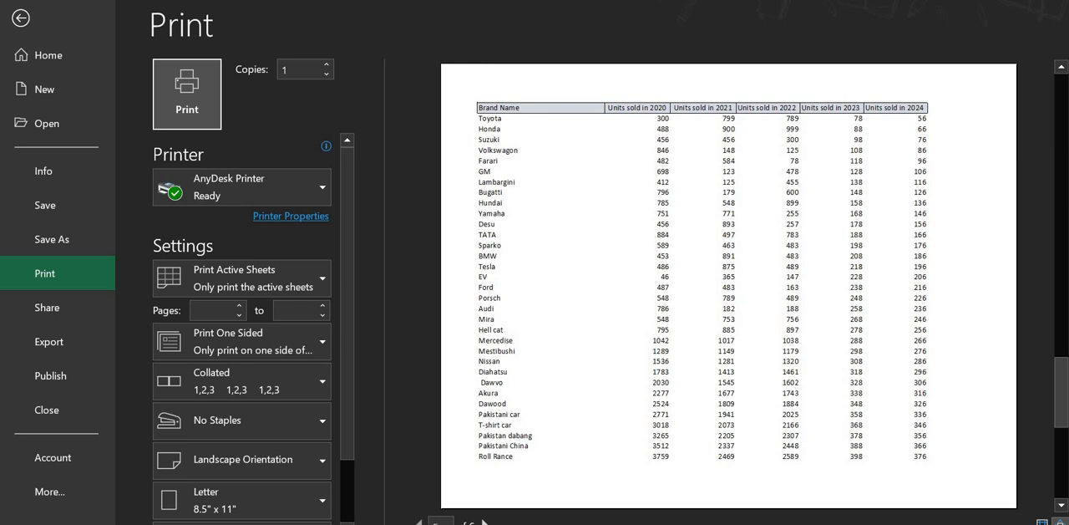
{"action": "scroll", "coordinate": [728, 284], "scroll_direction": "down", "scroll_amount": 3}
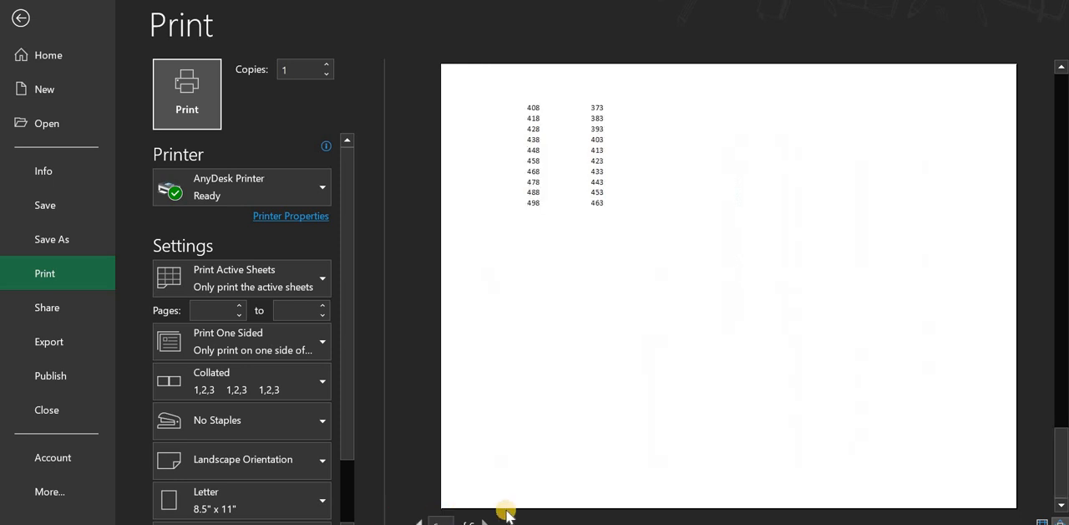
{"action": "left_click_drag", "start_coordinate": [1054, 434], "coordinate": [1062, 369]}
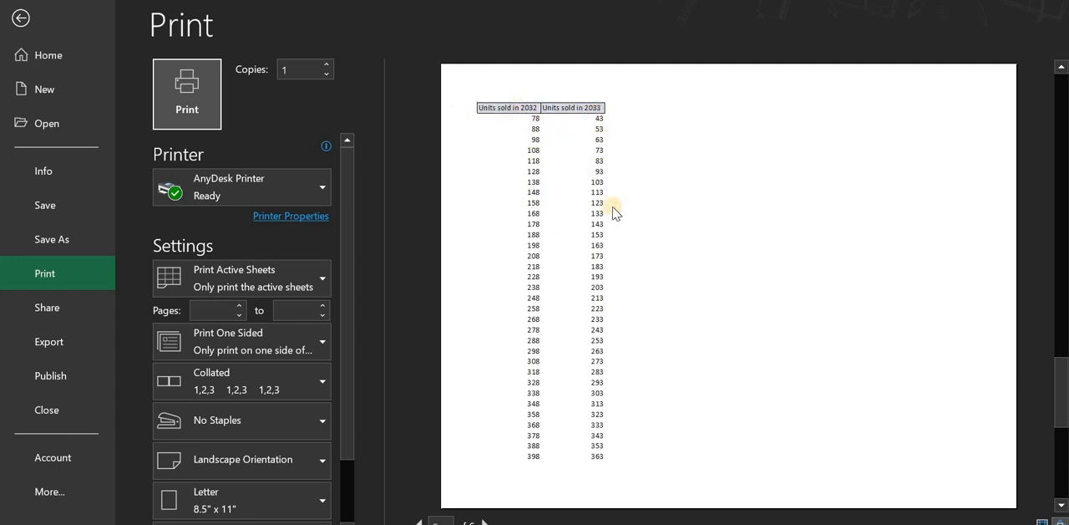
{"action": "left_click_drag", "start_coordinate": [1060, 375], "coordinate": [1059, 94]}
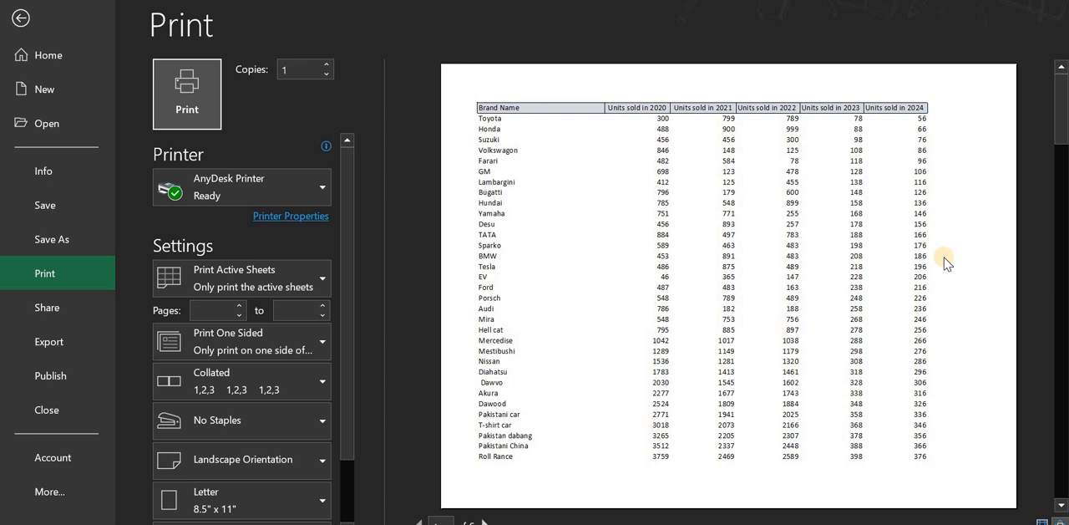
{"action": "left_click", "coordinate": [20, 18]}
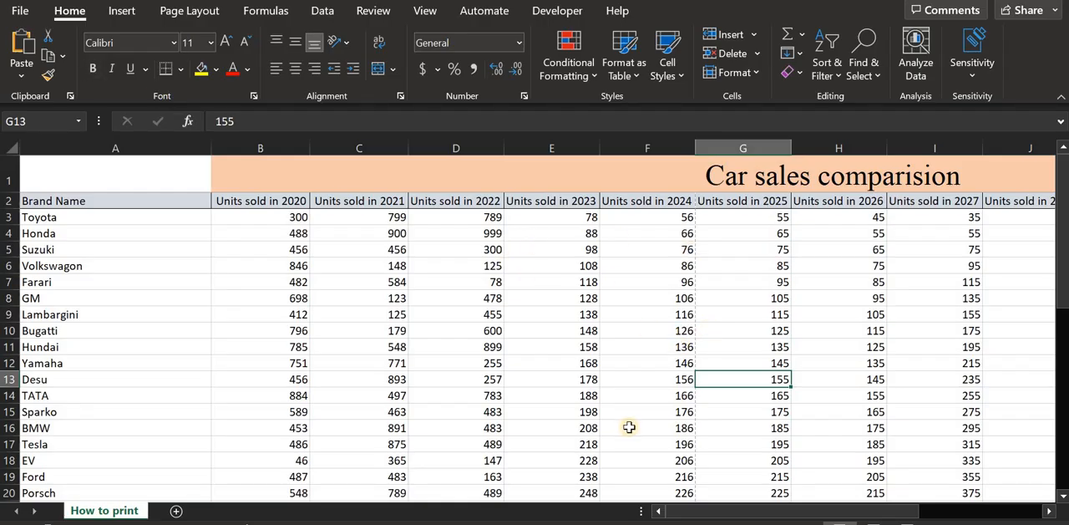
- Try hiding columns K through O, and undo the hiding
{"action": "left_click", "coordinate": [821, 509]}
{"action": "left_click_drag", "start_coordinate": [820, 510], "coordinate": [927, 508]}
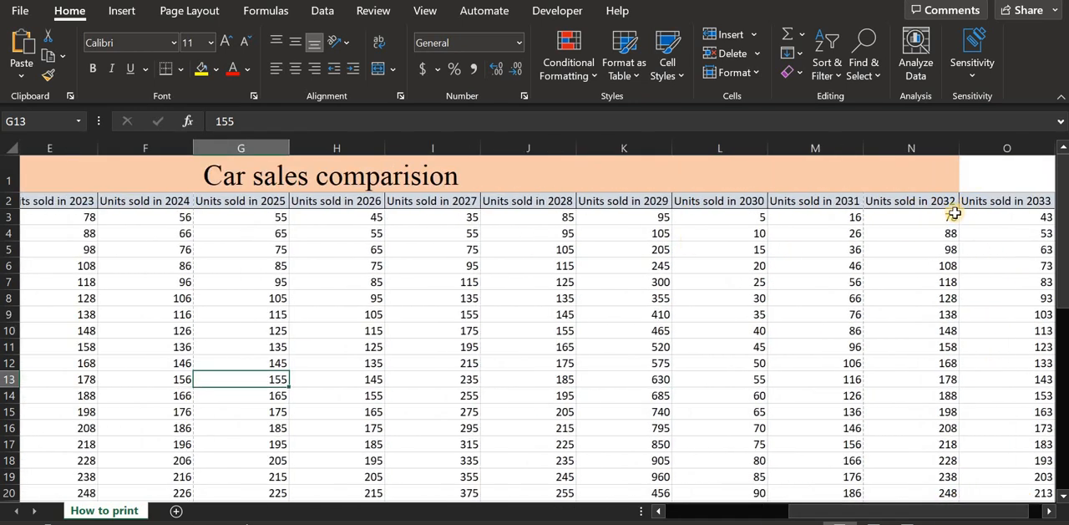
{"action": "left_click_drag", "start_coordinate": [1012, 148], "coordinate": [797, 182]}
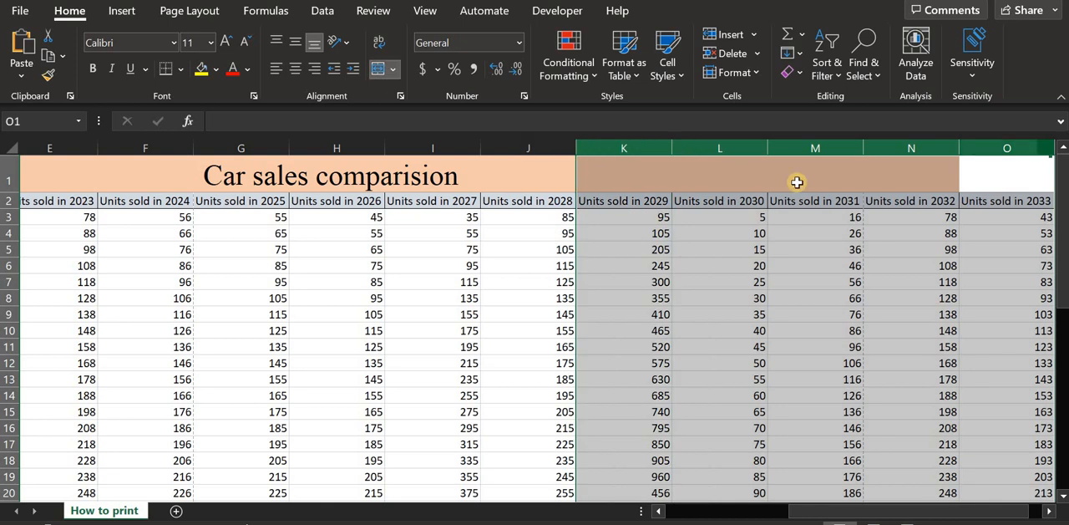
{"action": "right_click", "coordinate": [738, 151]}
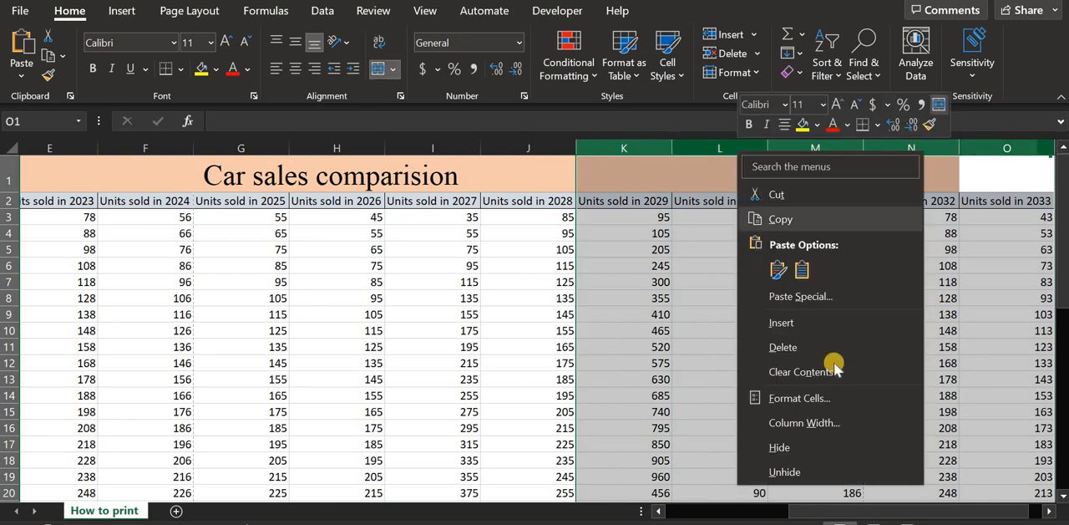
{"action": "left_click", "coordinate": [785, 447]}
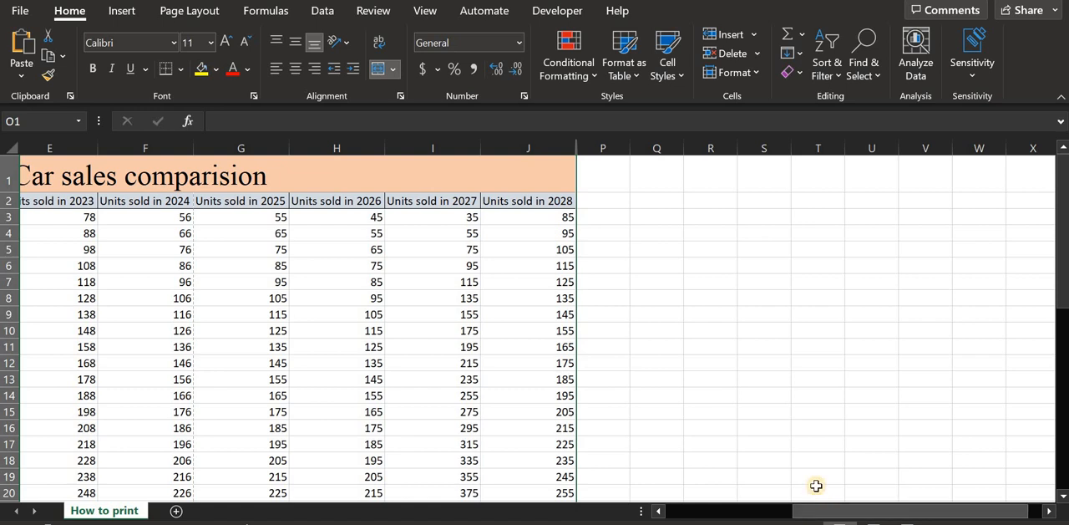
{"action": "key", "text": "ctrl+z"}
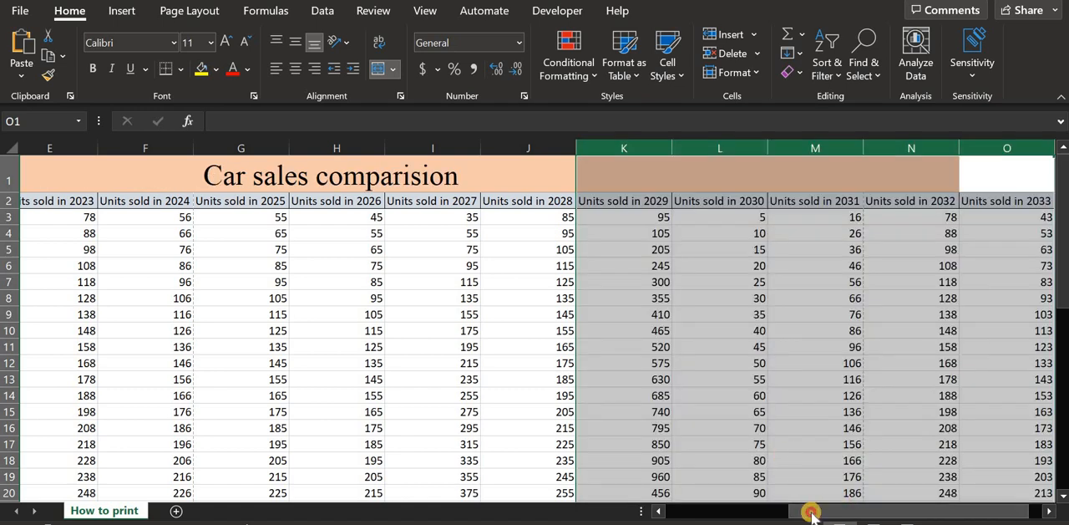
- Autofit the width of column A to the brand names
{"action": "left_click_drag", "start_coordinate": [810, 515], "coordinate": [688, 515]}
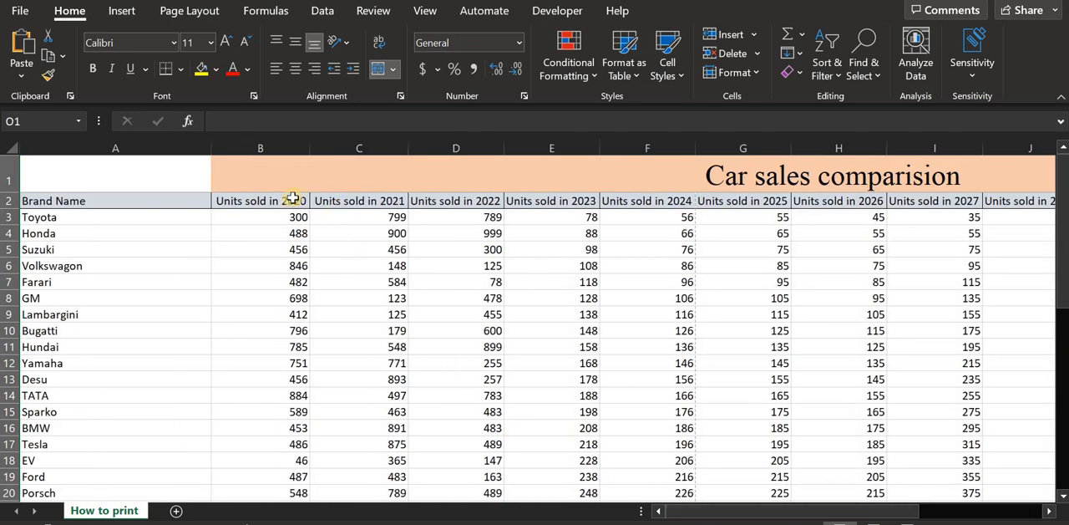
{"action": "left_click", "coordinate": [297, 201]}
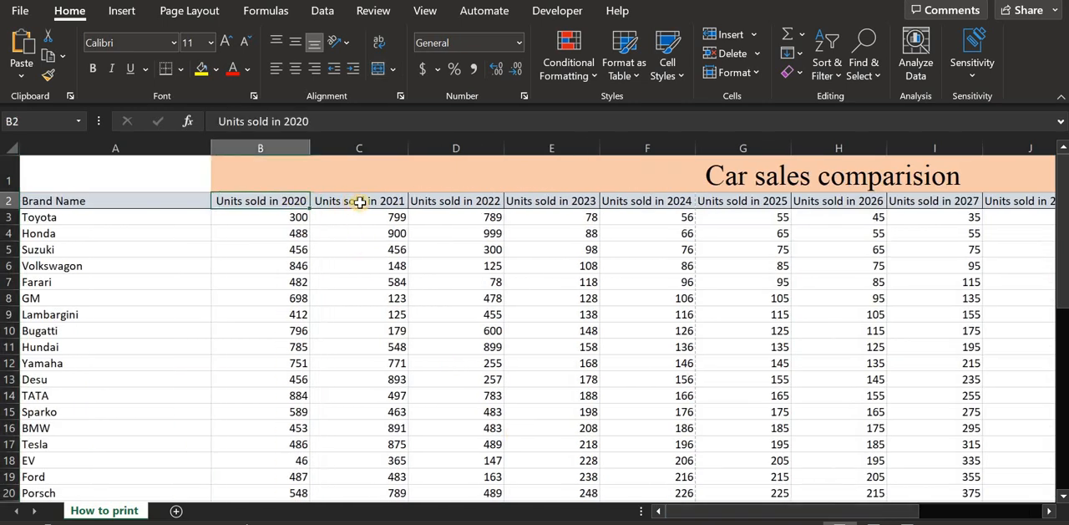
{"action": "double_click", "coordinate": [211, 147]}
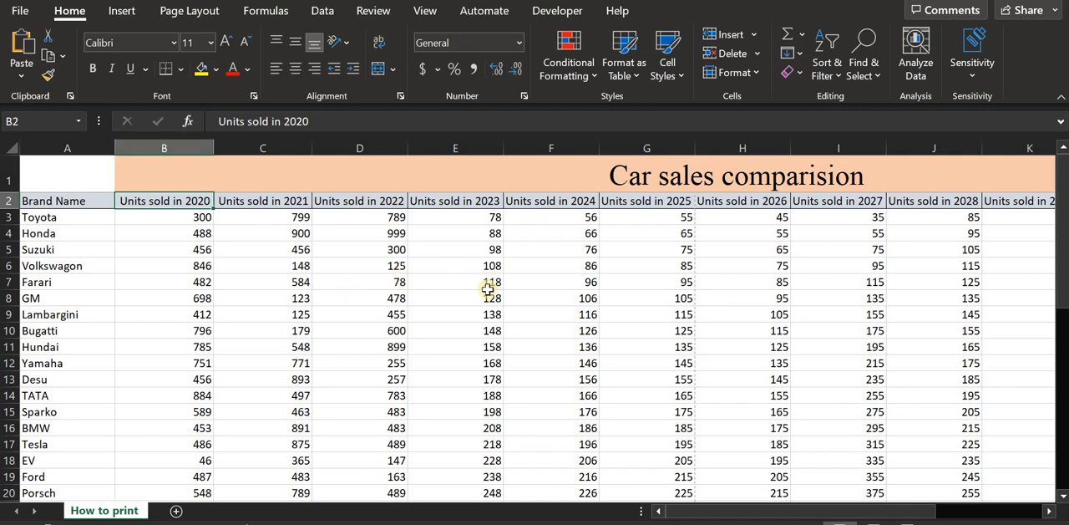
- Angle the units-sold header text in row 2, from column B to column K, counterclockwise
{"action": "mouse_move", "coordinate": [768, 510]}
{"action": "left_mouse_down"}
{"action": "mouse_move", "coordinate": [927, 506]}
{"action": "mouse_move", "coordinate": [781, 511]}
{"action": "left_mouse_up"}
{"action": "left_click_drag", "start_coordinate": [155, 205], "coordinate": [952, 202]}
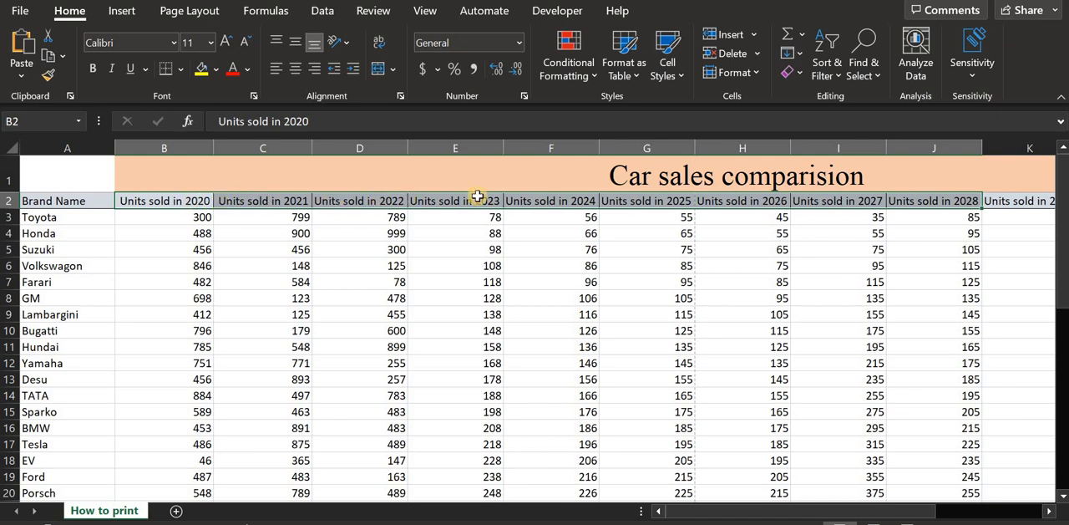
{"action": "left_click", "coordinate": [199, 232]}
{"action": "left_click_drag", "start_coordinate": [177, 203], "coordinate": [1040, 201]}
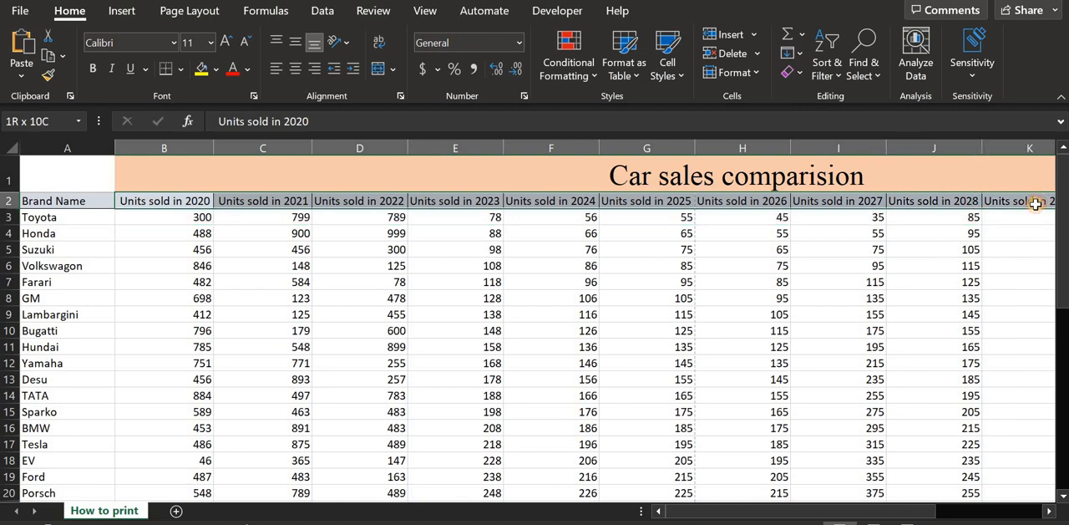
{"action": "left_click", "coordinate": [349, 41]}
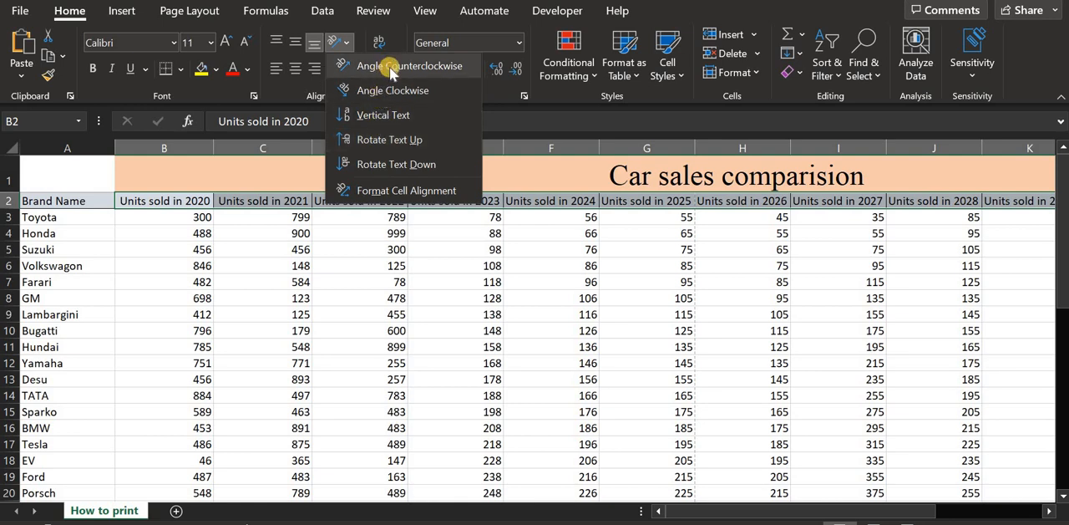
{"action": "left_click", "coordinate": [423, 70]}
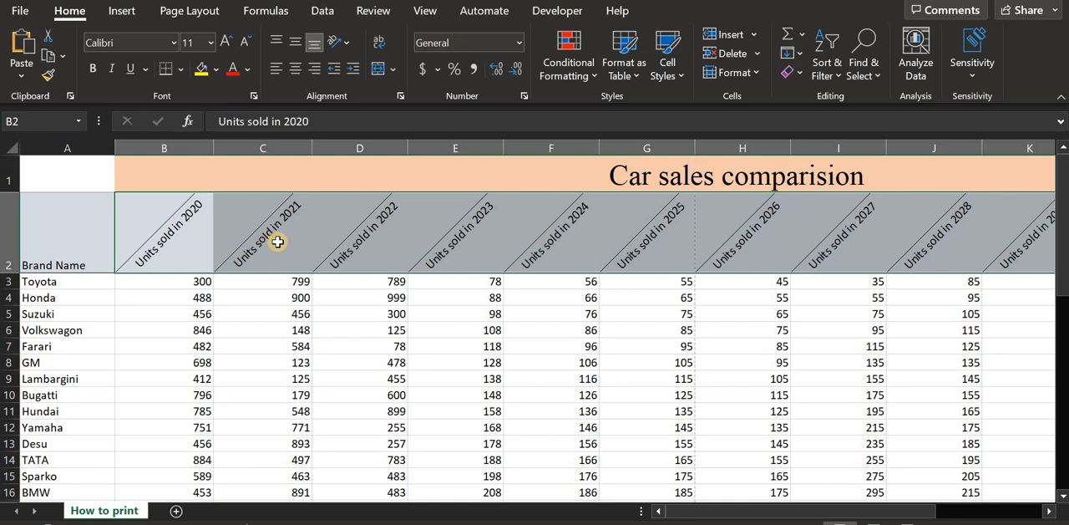
- Try Vertical Text on the selected units-sold headers, and undo both text orientation changes
{"action": "left_click", "coordinate": [348, 43]}
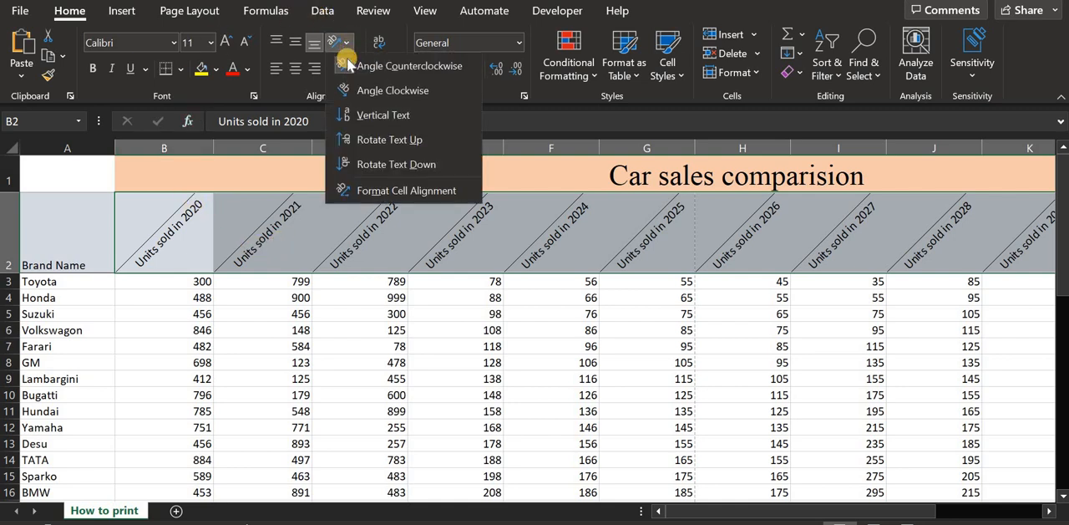
{"action": "left_click", "coordinate": [362, 117]}
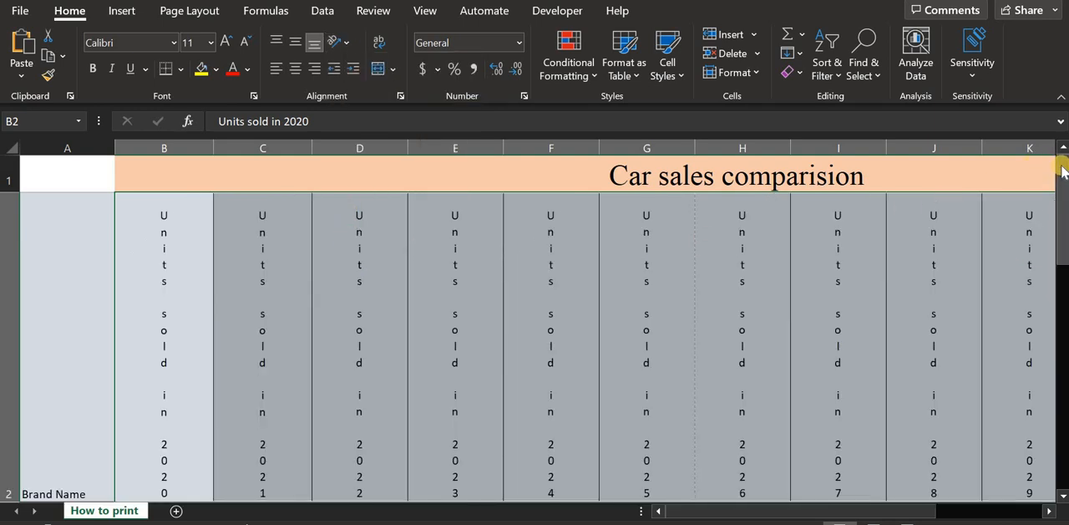
{"action": "mouse_move", "coordinate": [1061, 171]}
{"action": "left_mouse_down"}
{"action": "mouse_move", "coordinate": [1061, 250]}
{"action": "mouse_move", "coordinate": [1061, 155]}
{"action": "left_mouse_up"}
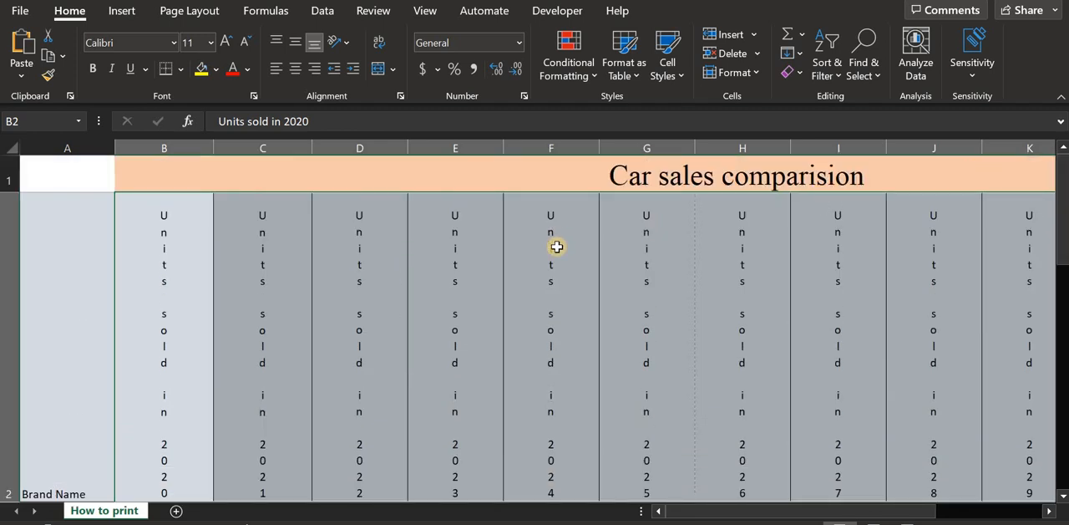
{"action": "key", "text": "ctrl+z"}
{"action": "key", "text": "ctrl+z"}
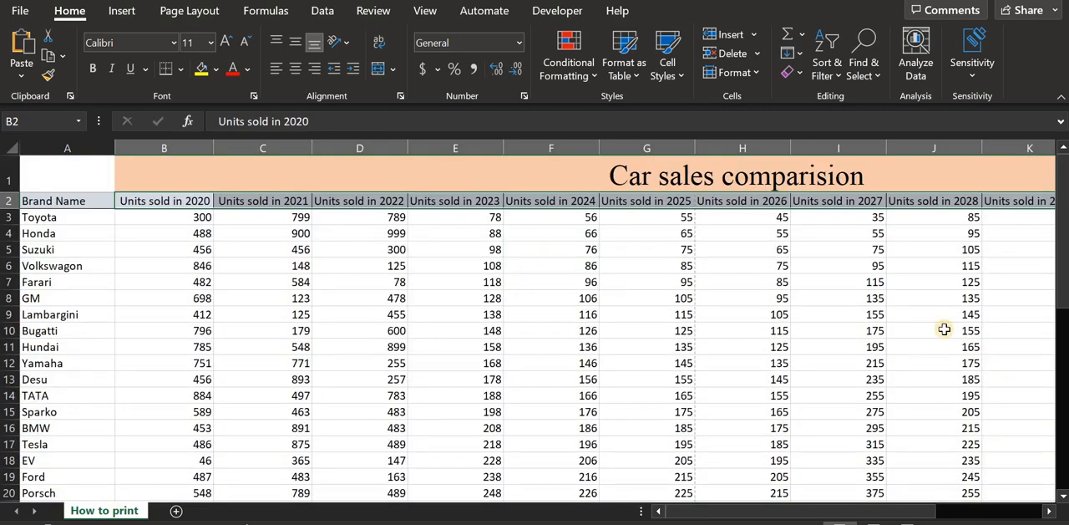
- Switch the worksheet to Page Break Preview and look over how the data is divided into pages
{"action": "left_click_drag", "start_coordinate": [1062, 259], "coordinate": [1063, 247]}
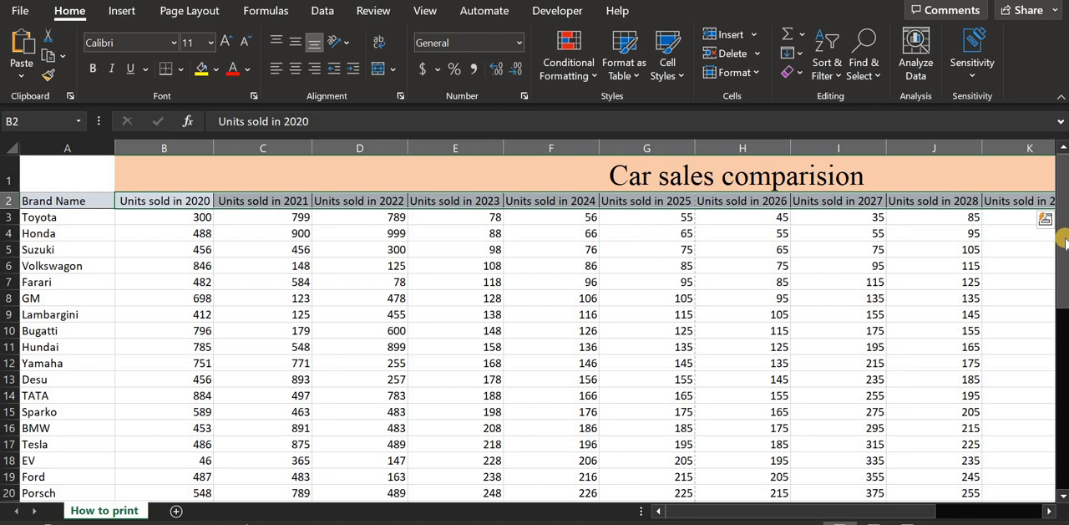
{"action": "left_click_drag", "start_coordinate": [1063, 241], "coordinate": [1062, 238]}
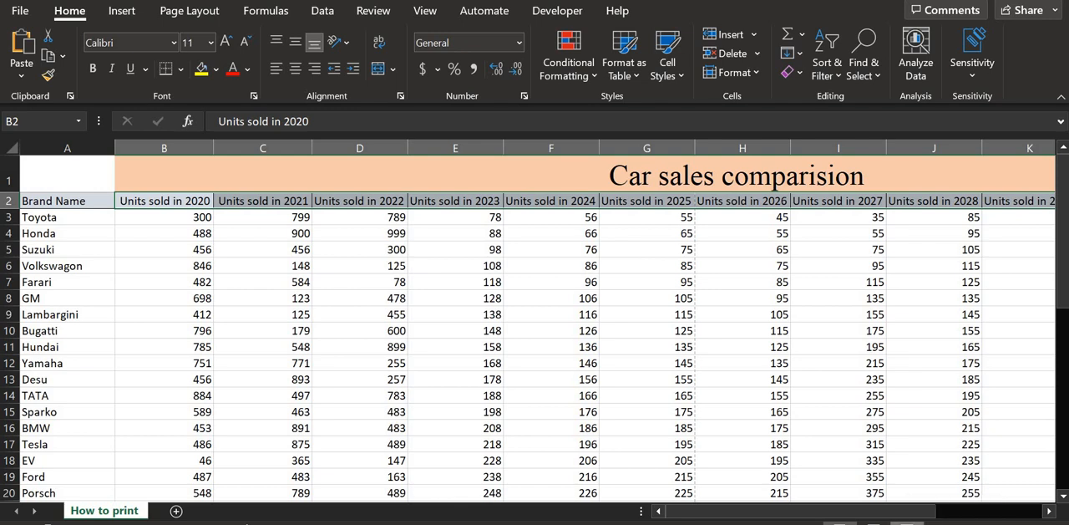
{"action": "left_click", "coordinate": [907, 521]}
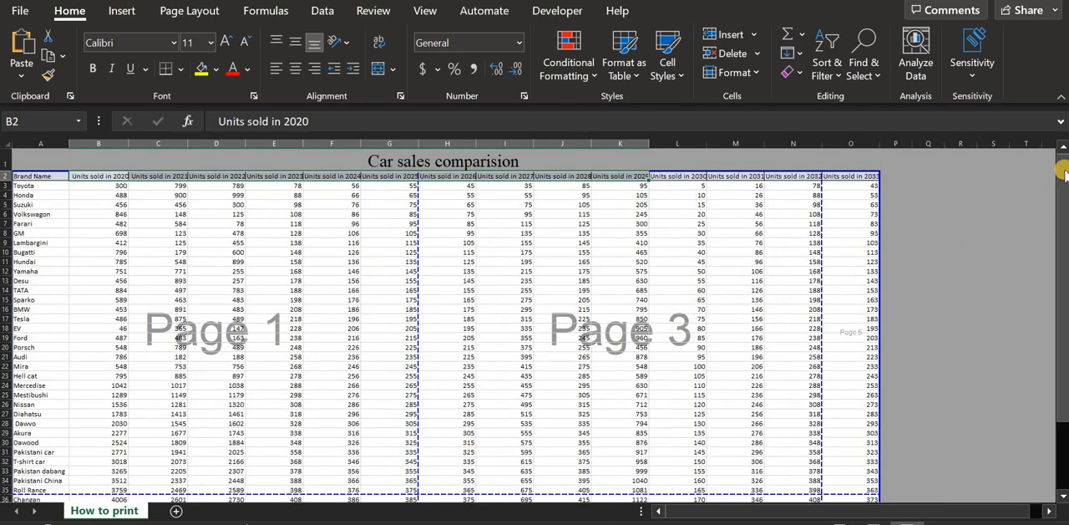
{"action": "left_click_drag", "start_coordinate": [1062, 172], "coordinate": [1062, 186]}
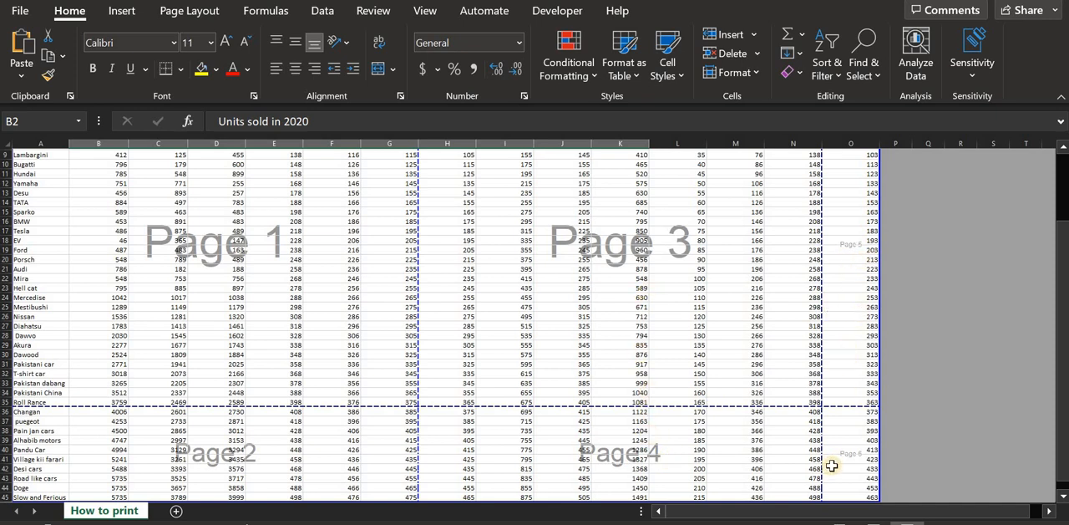
{"action": "mouse_move", "coordinate": [1057, 328]}
{"action": "left_mouse_down"}
{"action": "mouse_move", "coordinate": [1053, 310]}
{"action": "mouse_move", "coordinate": [1055, 334]}
{"action": "left_mouse_up"}
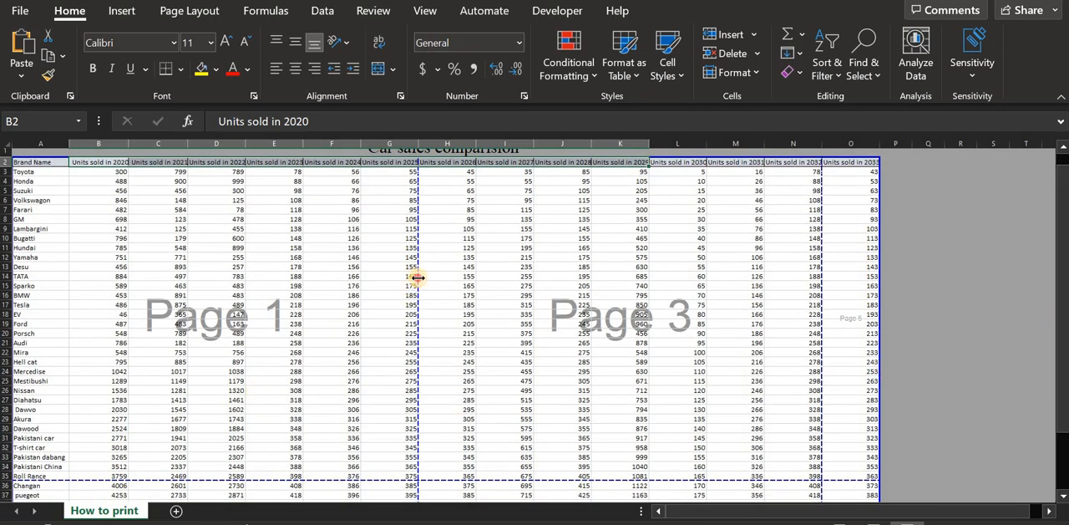
- Move the vertical page break after column G to the outer edge of column O, and check the print preview
{"action": "left_click_drag", "start_coordinate": [418, 278], "coordinate": [419, 277]}
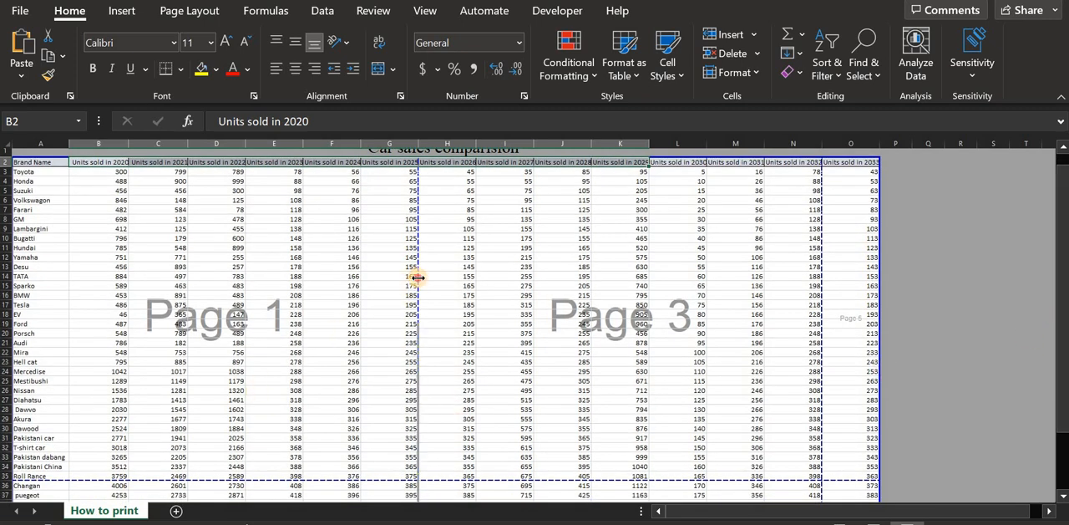
{"action": "left_click_drag", "start_coordinate": [424, 277], "coordinate": [877, 286]}
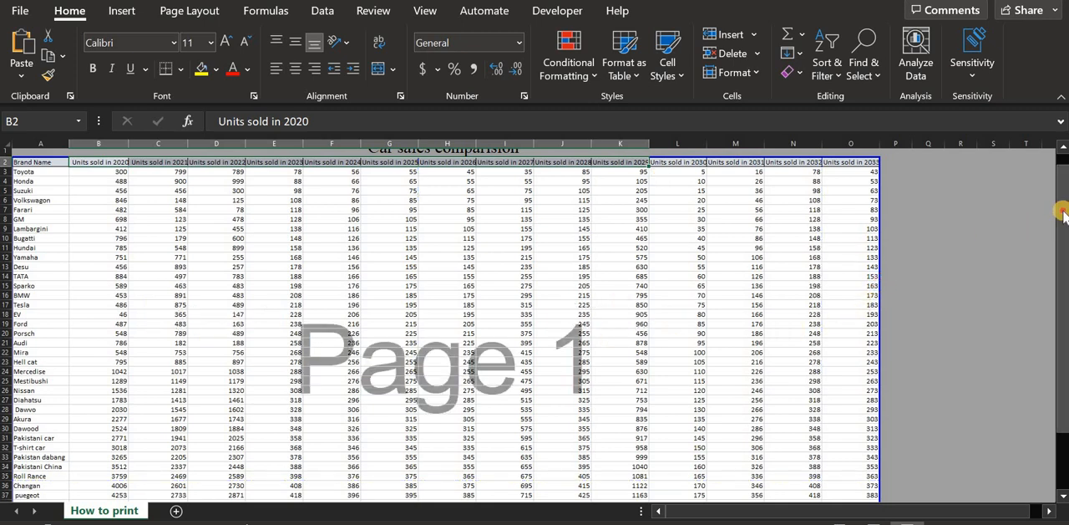
{"action": "left_click_drag", "start_coordinate": [1063, 214], "coordinate": [1062, 221]}
{"action": "left_click_drag", "start_coordinate": [1063, 281], "coordinate": [1062, 211]}
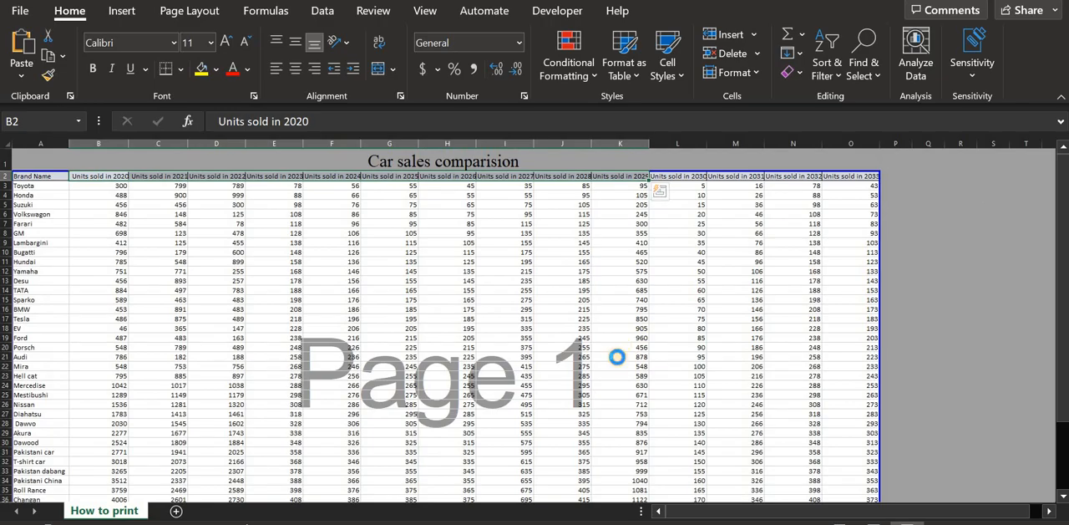
{"action": "key", "text": "ctrl+p"}
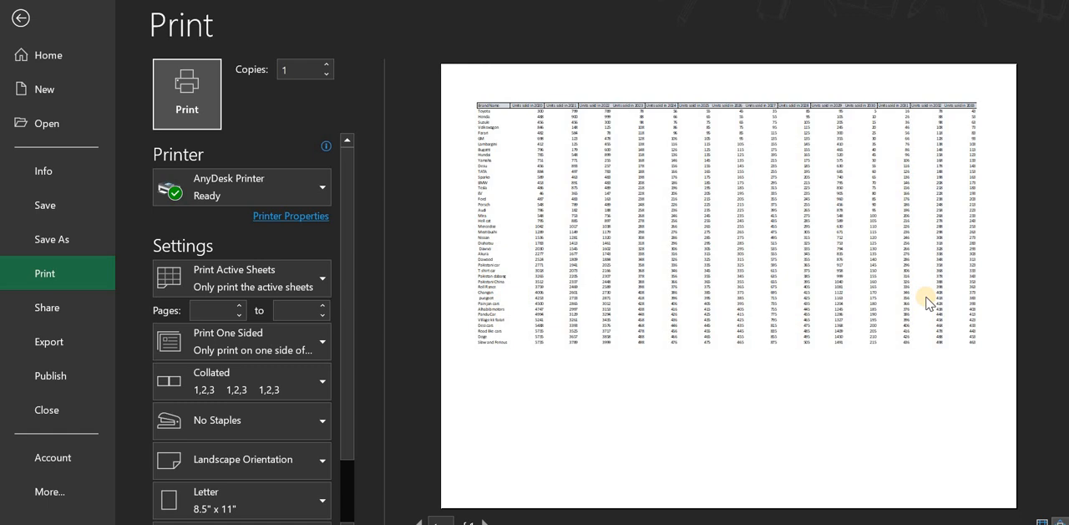
{"action": "left_click", "coordinate": [21, 17]}
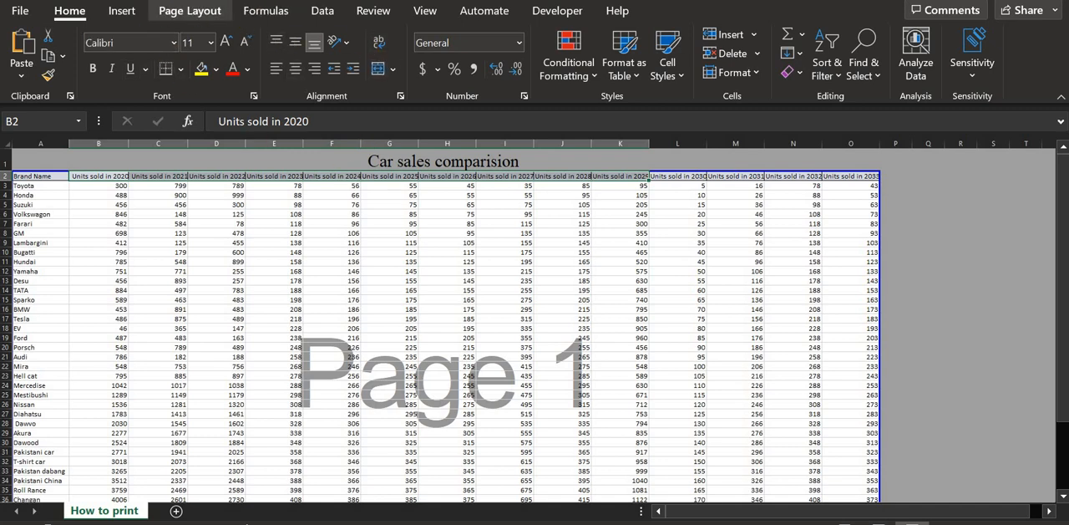
- Set the worksheet's page orientation to Landscape
{"action": "left_click", "coordinate": [387, 18]}
{"action": "left_click", "coordinate": [425, 10]}
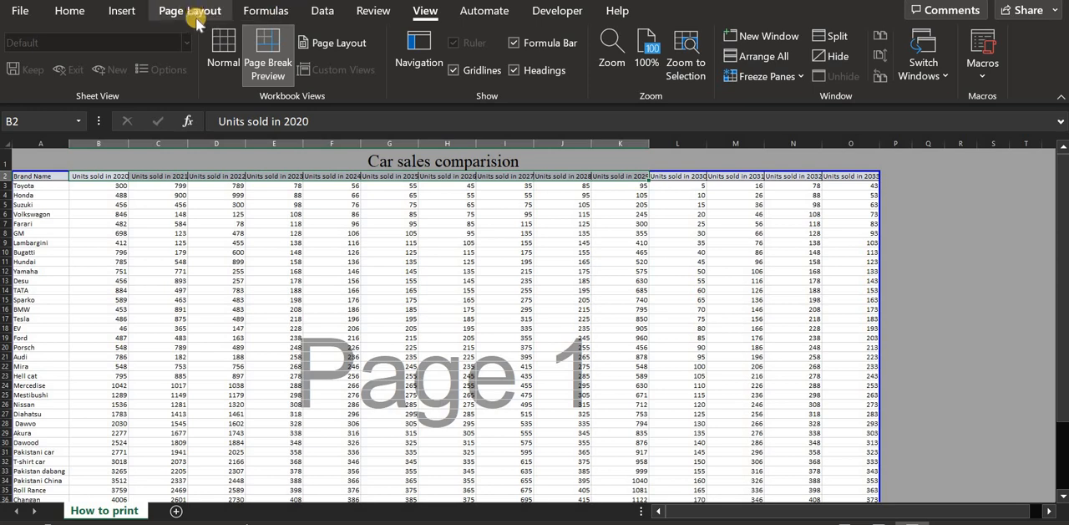
{"action": "left_click", "coordinate": [221, 57]}
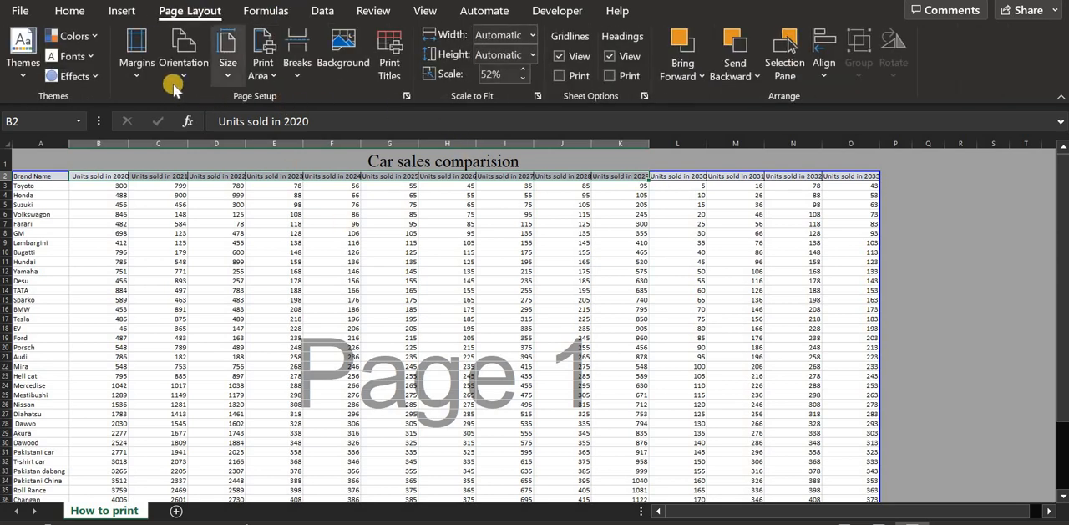
{"action": "left_click", "coordinate": [174, 83]}
{"action": "left_click", "coordinate": [231, 144]}
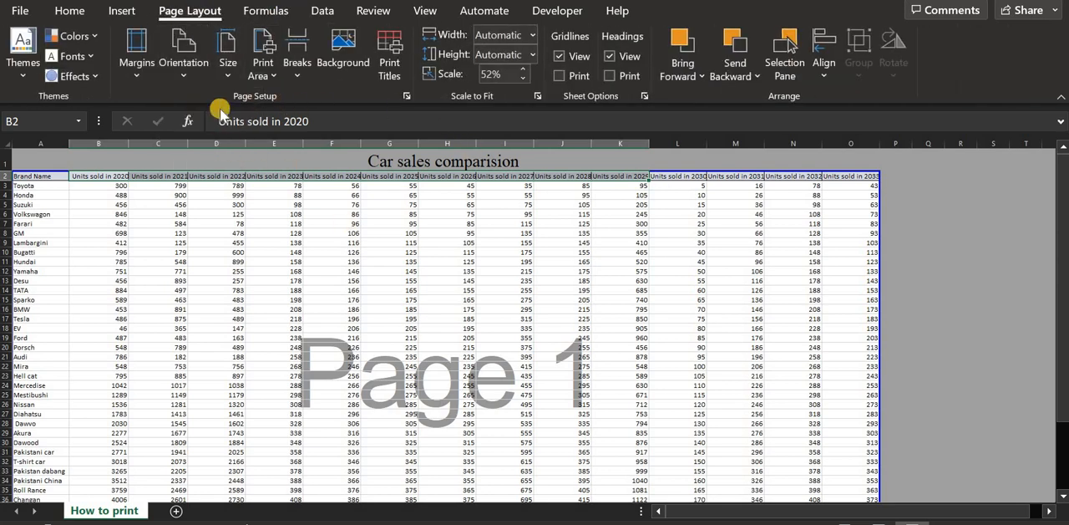
{"action": "left_click", "coordinate": [172, 67]}
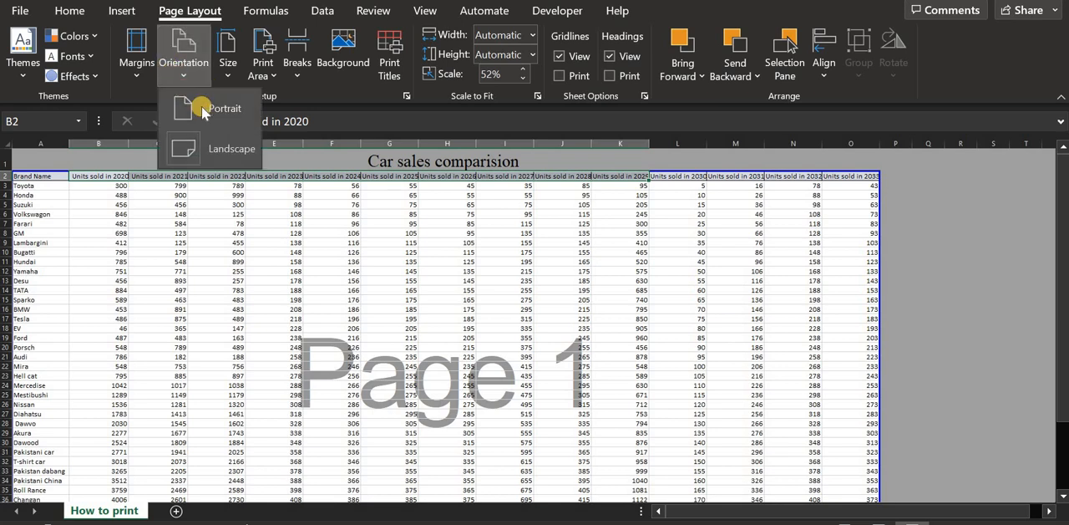
{"action": "left_click", "coordinate": [223, 148]}
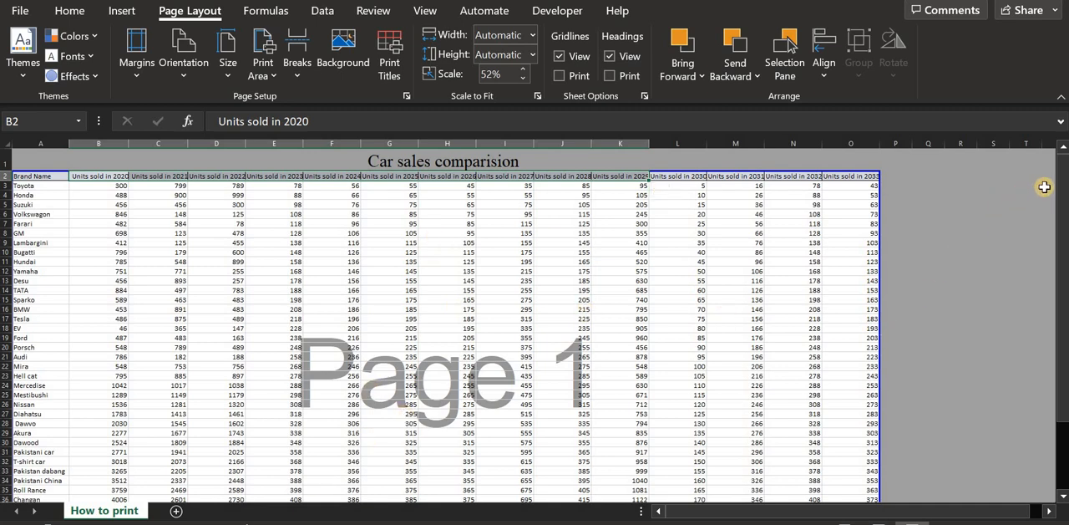
- Try changing the print area to A2:O42 in the worksheet's print titles settings
{"action": "left_click", "coordinate": [393, 234]}
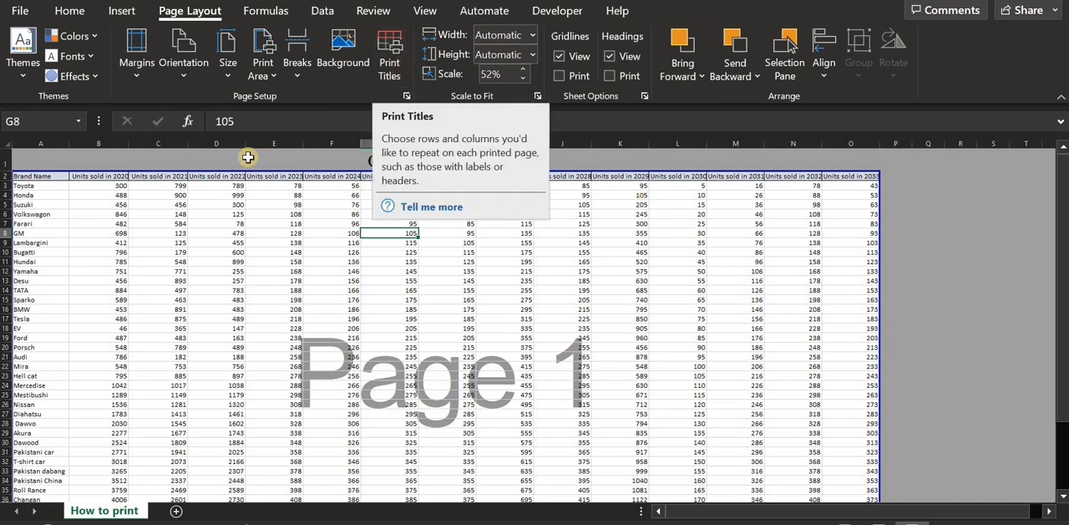
{"action": "left_click", "coordinate": [386, 57]}
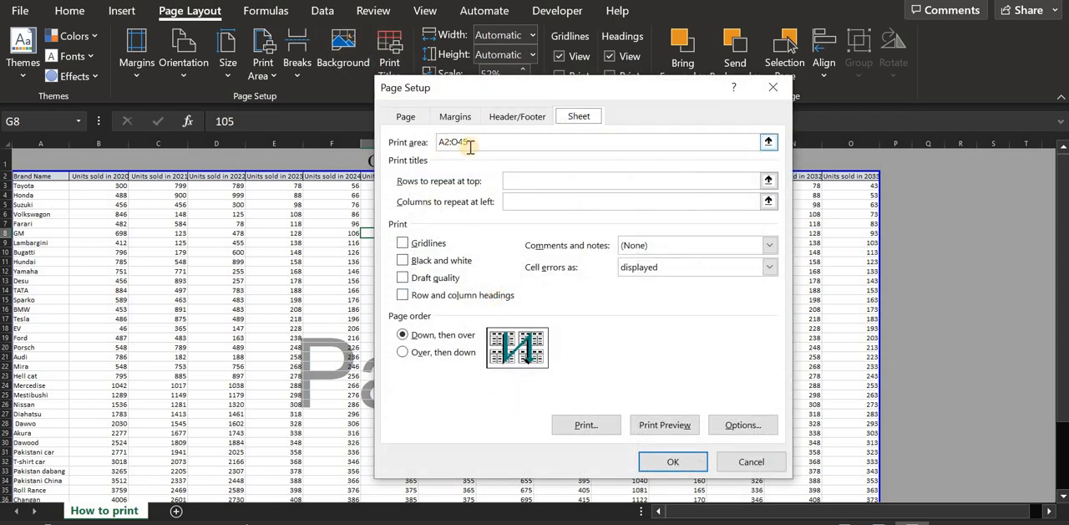
{"action": "left_click_drag", "start_coordinate": [677, 82], "coordinate": [675, 123]}
{"action": "left_click_drag", "start_coordinate": [673, 220], "coordinate": [656, 230]}
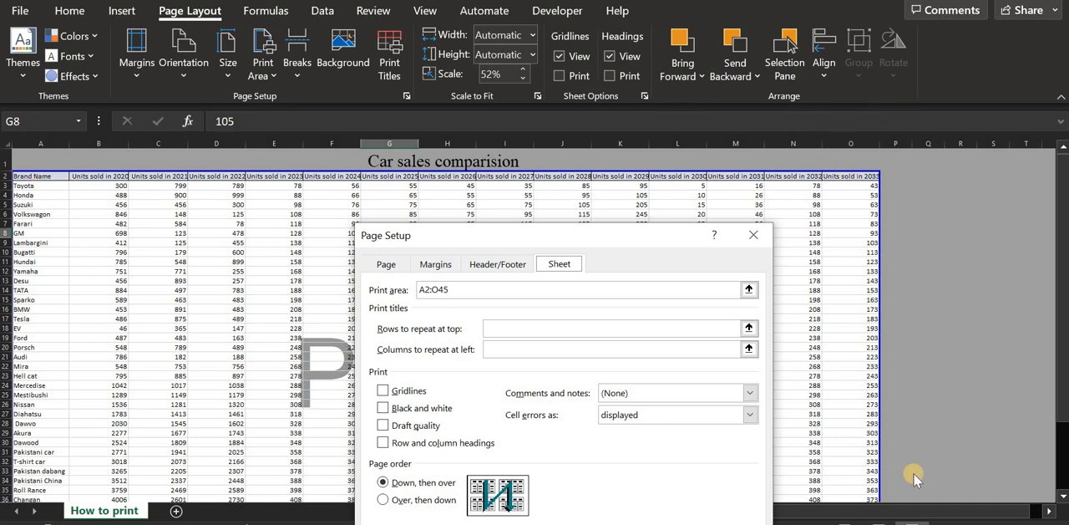
{"action": "left_click", "coordinate": [1062, 219]}
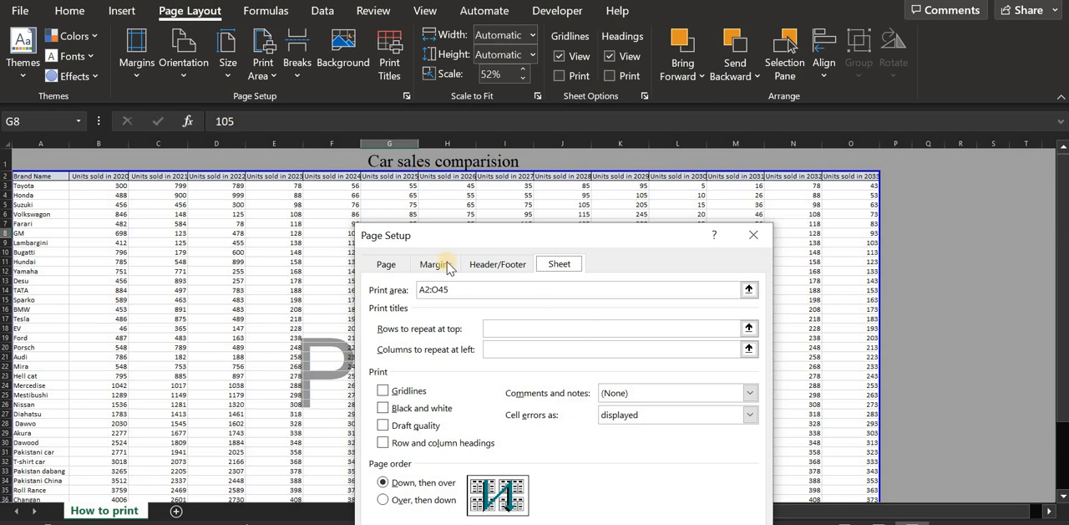
{"action": "left_click", "coordinate": [460, 289]}
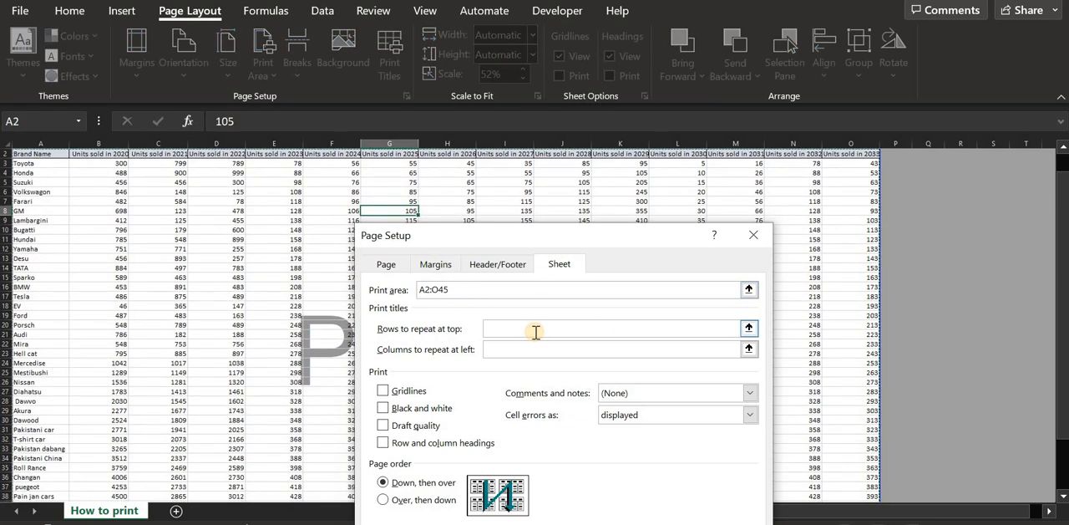
{"action": "key", "text": "BackSpace"}
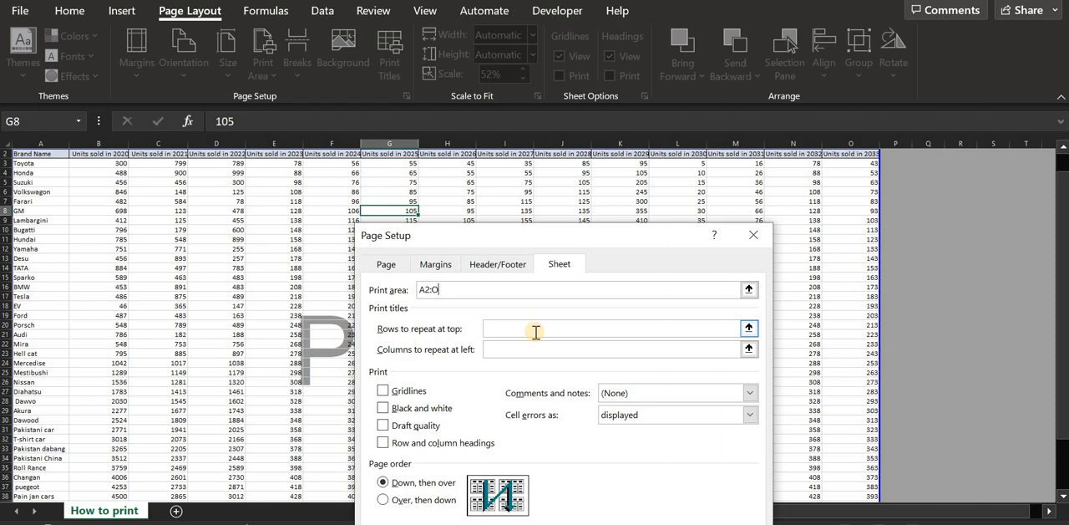
{"action": "type", "text": "2"}
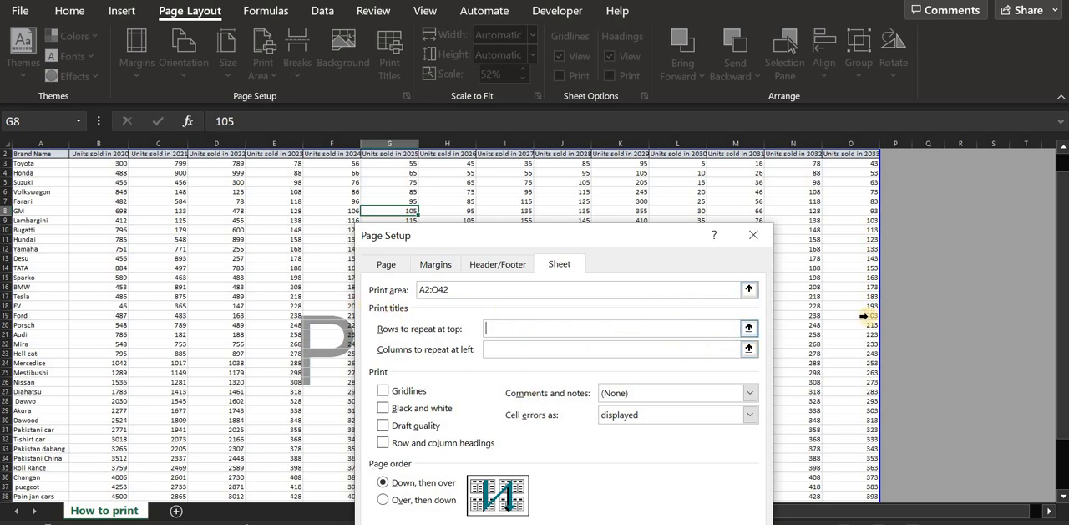
- Try setting row 2 as the row to repeat at the top of printed pages, and close Page Setup without applying it
{"action": "left_click_drag", "start_coordinate": [1059, 294], "coordinate": [1059, 289]}
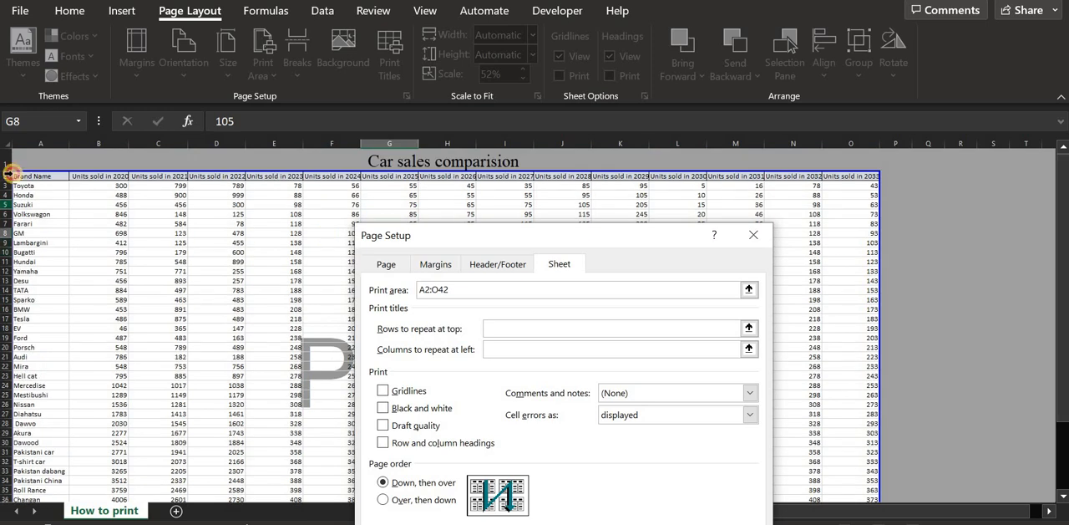
{"action": "left_click", "coordinate": [29, 177]}
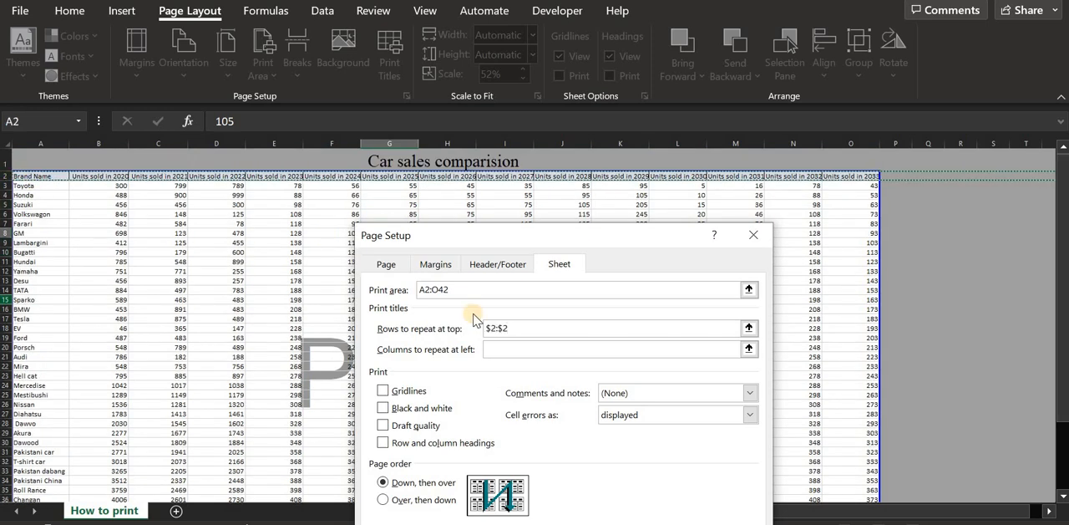
{"action": "left_click", "coordinate": [494, 347]}
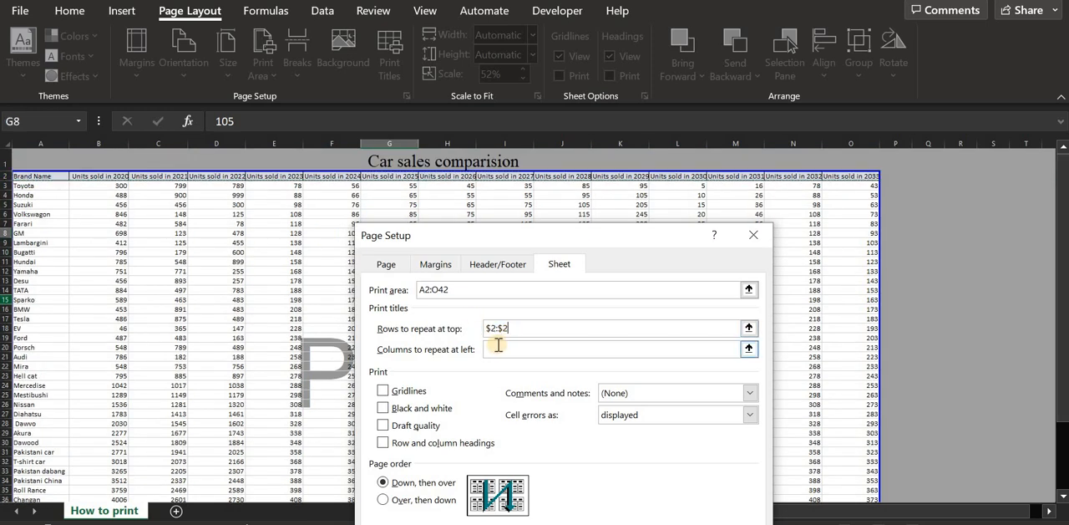
{"action": "left_click_drag", "start_coordinate": [46, 175], "coordinate": [476, 177]}
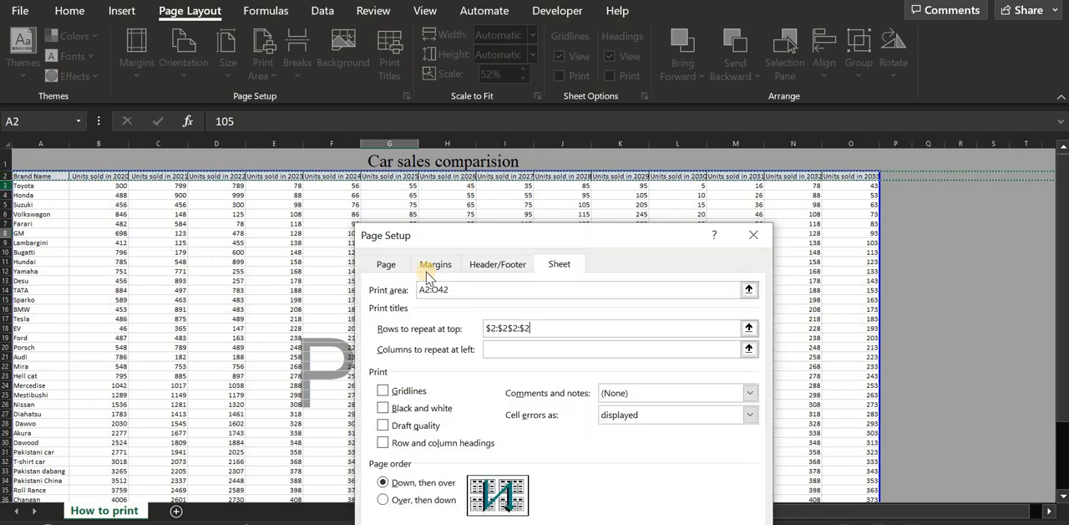
{"action": "double_click", "coordinate": [538, 328]}
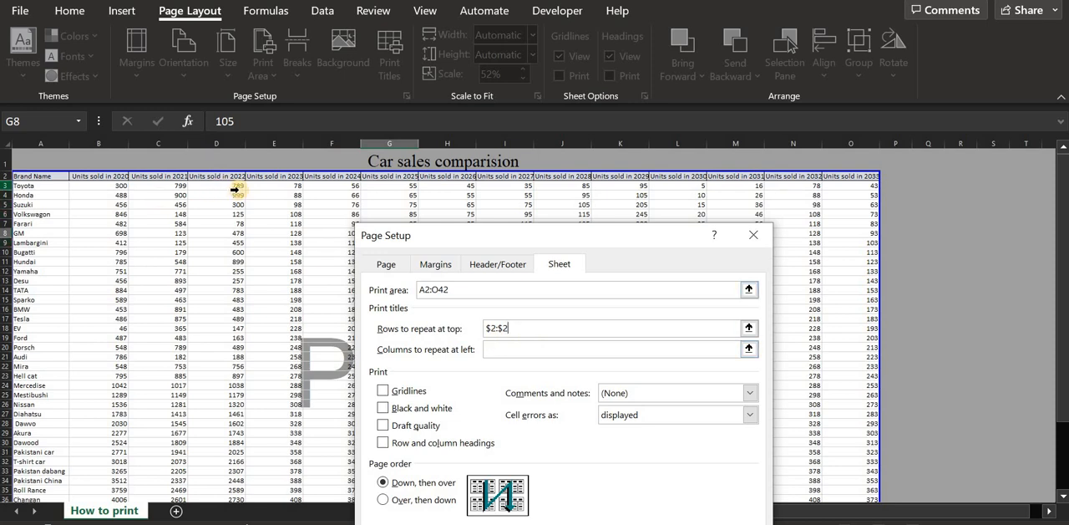
{"action": "left_click", "coordinate": [753, 235]}
- Turn on printing of the gridlines and check the result in the print preview
{"action": "left_click_drag", "start_coordinate": [1062, 180], "coordinate": [1063, 192]}
{"action": "scroll", "coordinate": [291, 348], "scroll_direction": "up", "scroll_amount": 1}
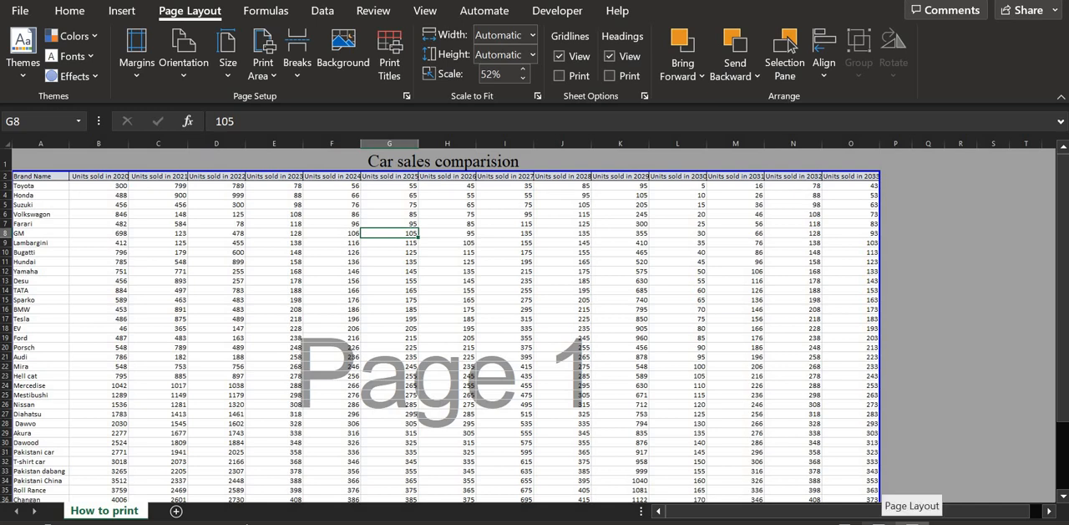
{"action": "left_click", "coordinate": [561, 75]}
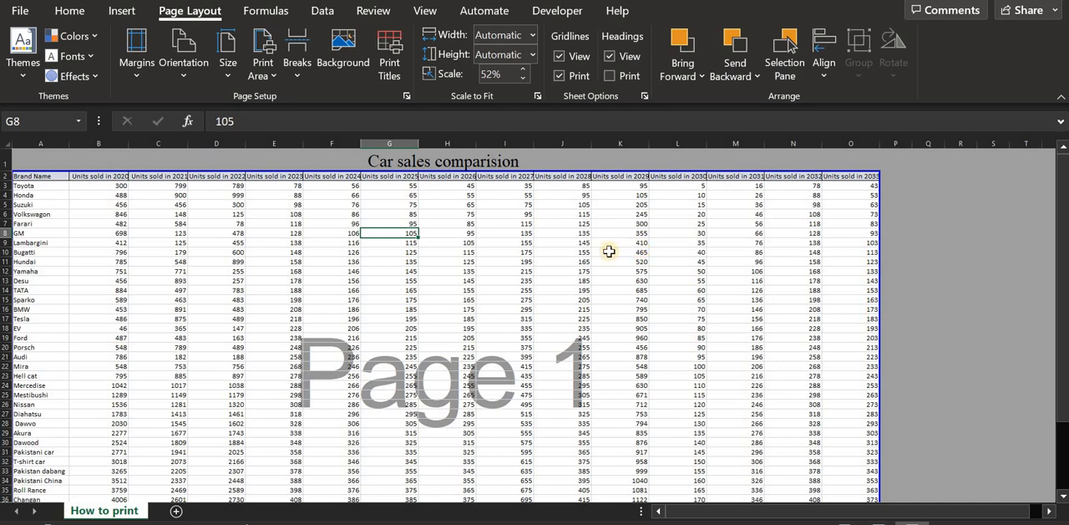
{"action": "key", "text": "ctrl+p"}
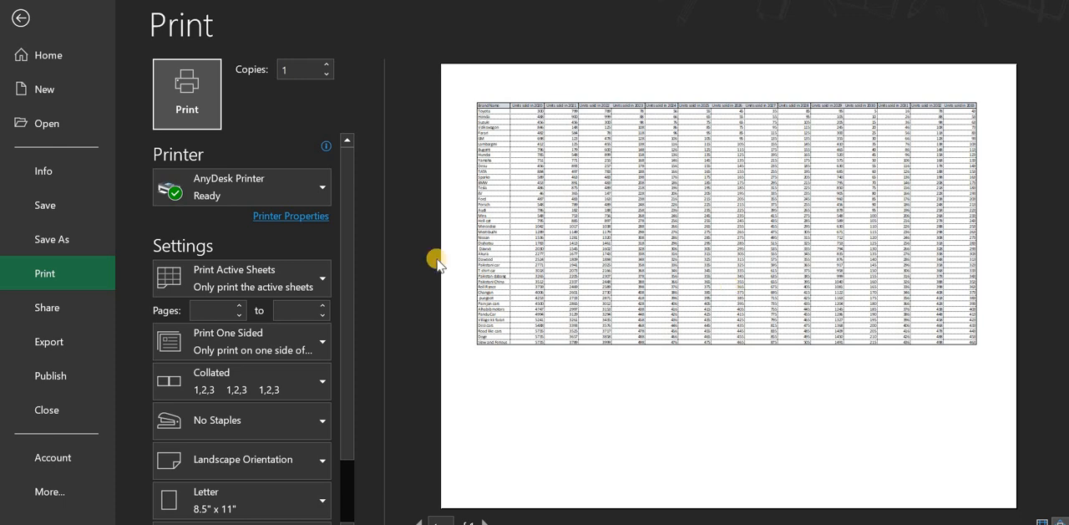
{"action": "left_click", "coordinate": [21, 18]}
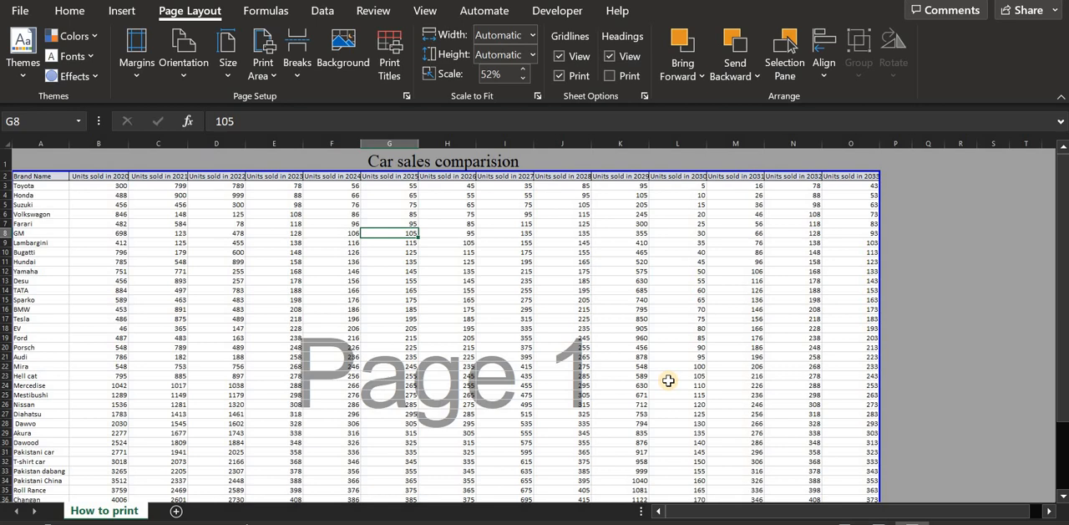
- Switch the worksheet to Page Layout view and look over how the data fits on the page
{"action": "left_click_drag", "start_coordinate": [1061, 223], "coordinate": [1059, 302]}
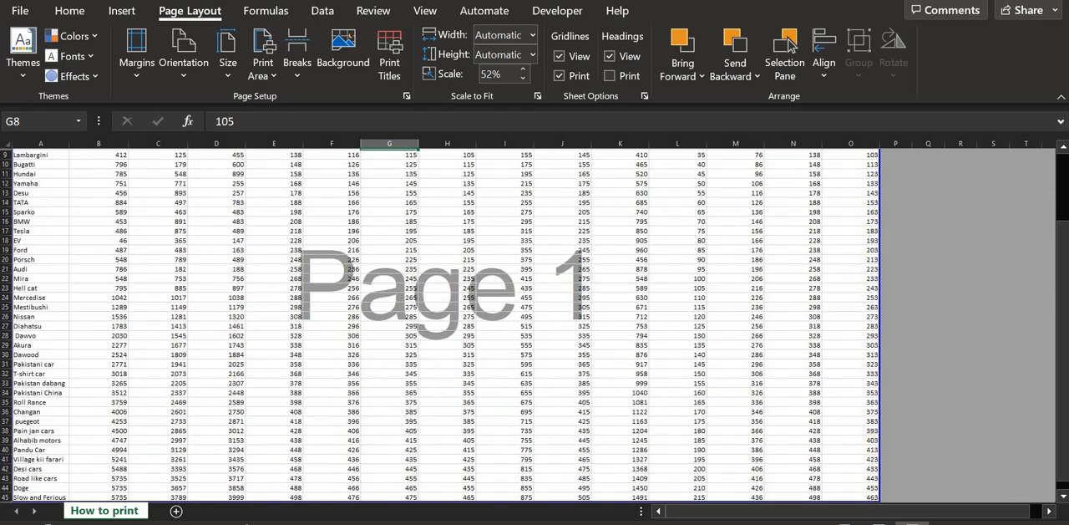
{"action": "left_click", "coordinate": [878, 523]}
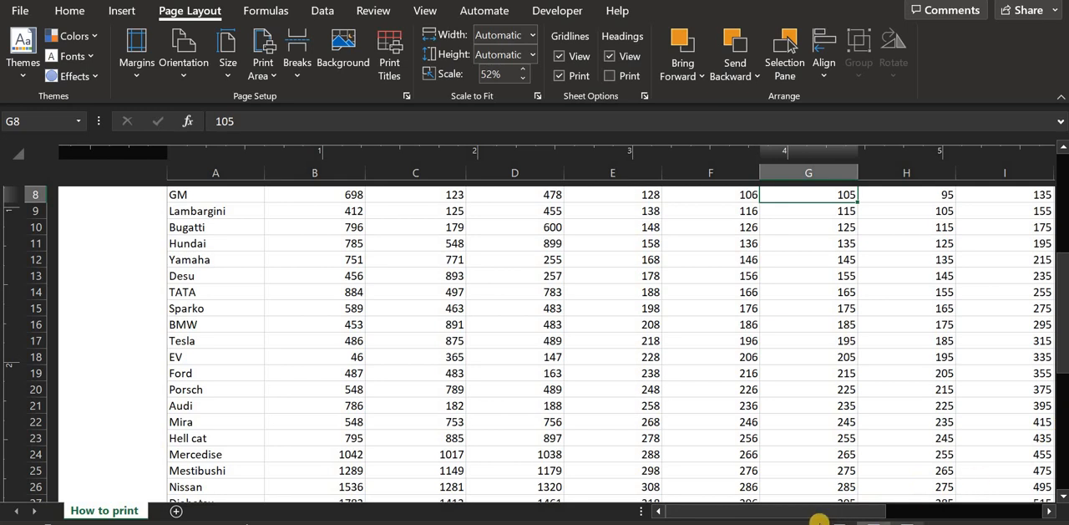
{"action": "left_click_drag", "start_coordinate": [862, 507], "coordinate": [949, 507]}
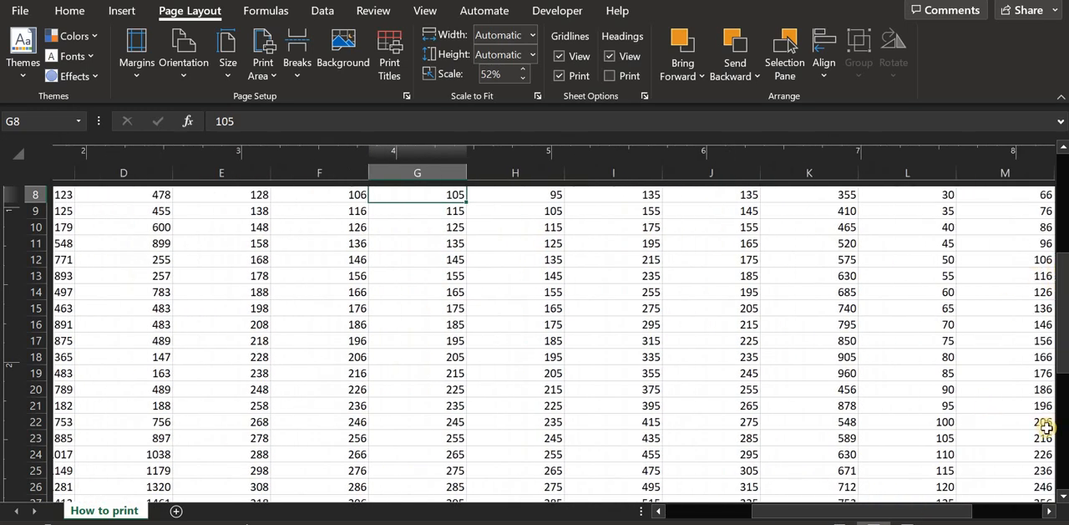
{"action": "key", "text": "ctrl+p"}
{"action": "scroll", "coordinate": [476, 336], "scroll_direction": "down", "scroll_amount": 5}
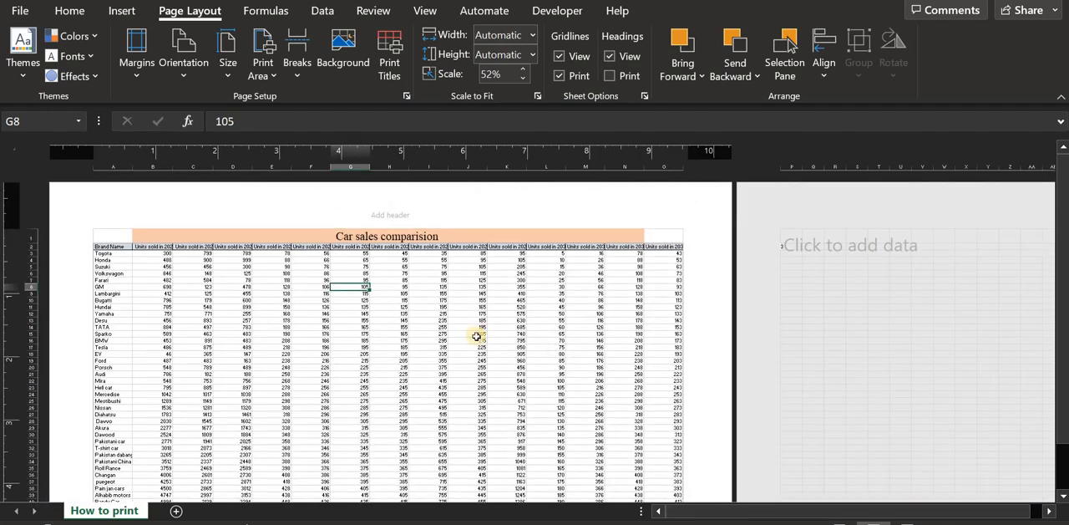
{"action": "left_click", "coordinate": [380, 215]}
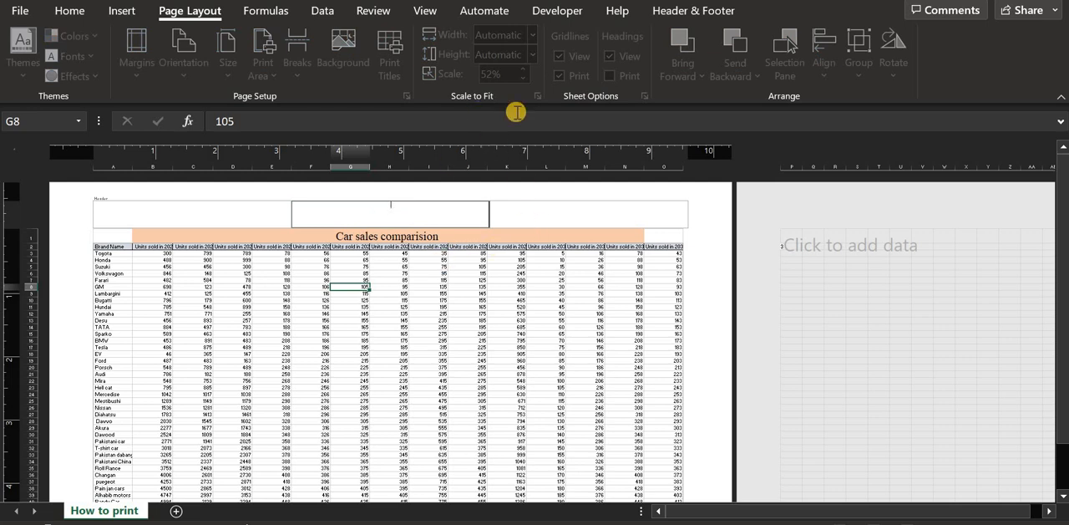
{"action": "left_click", "coordinate": [265, 10]}
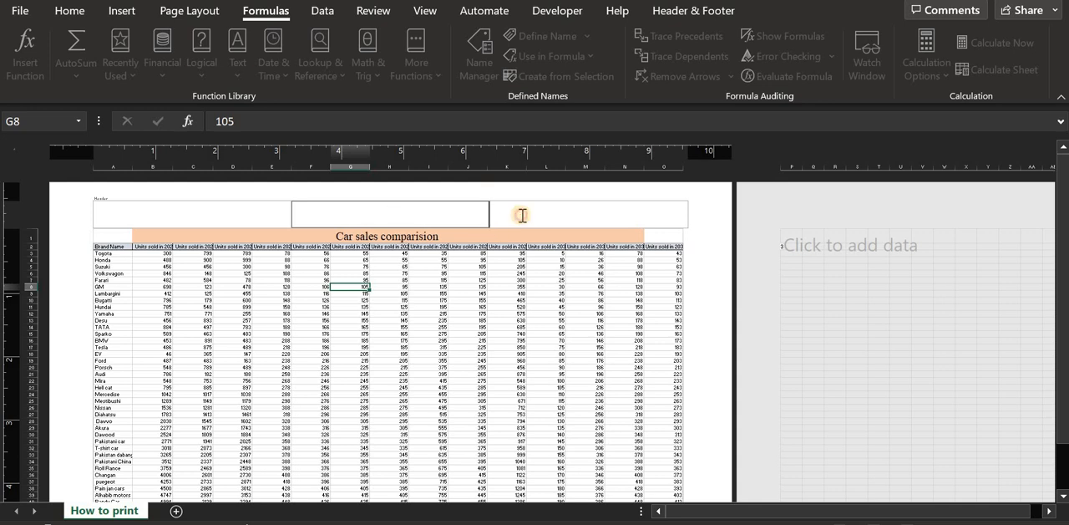
{"action": "left_click", "coordinate": [204, 206]}
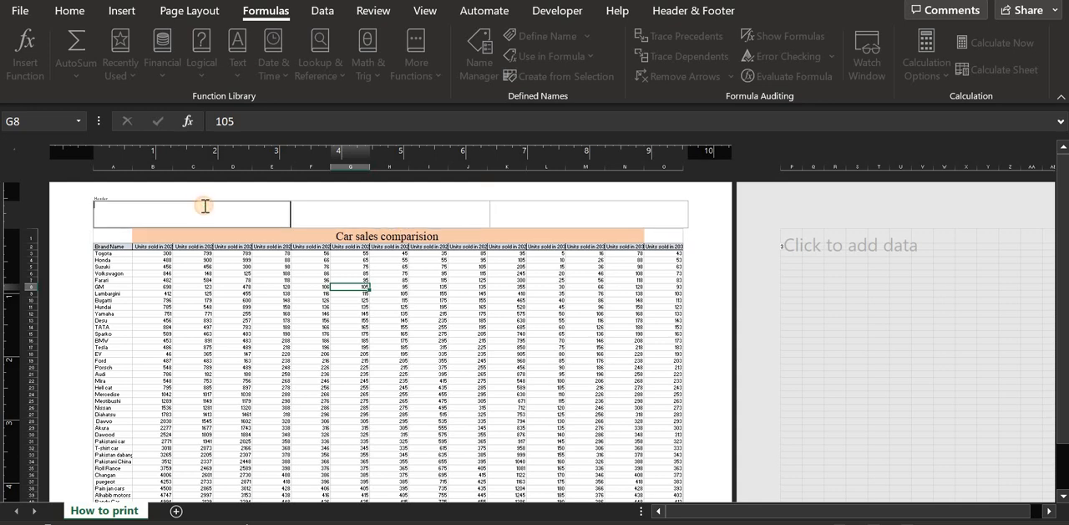
{"action": "left_click", "coordinate": [191, 10]}
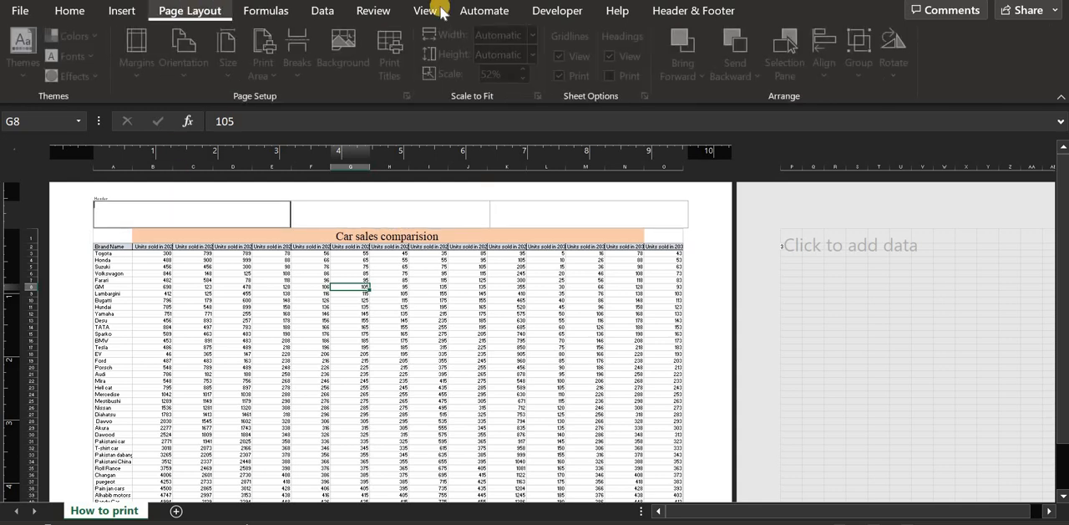
{"action": "left_click", "coordinate": [506, 327]}
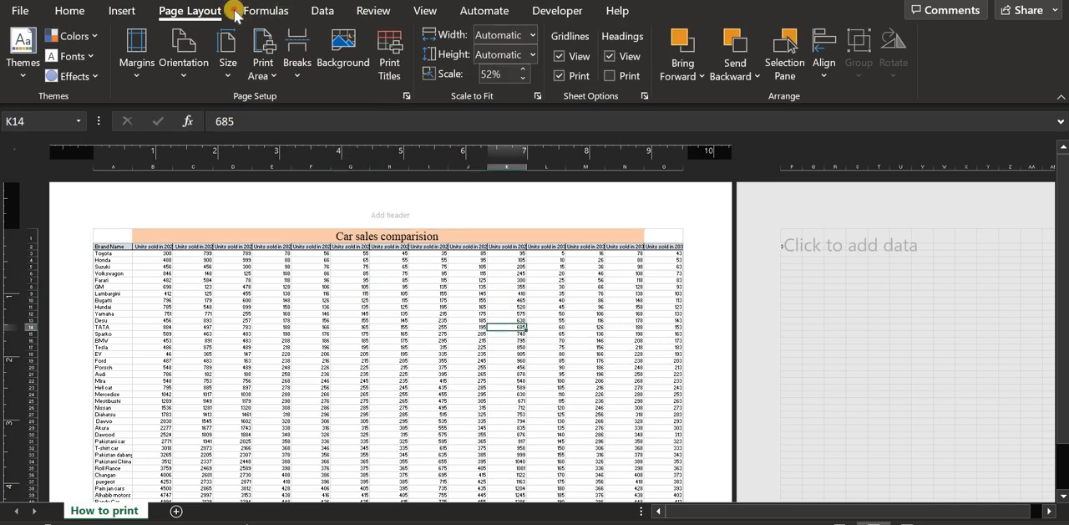
{"action": "left_click", "coordinate": [251, 10]}
{"action": "left_click", "coordinate": [373, 10]}
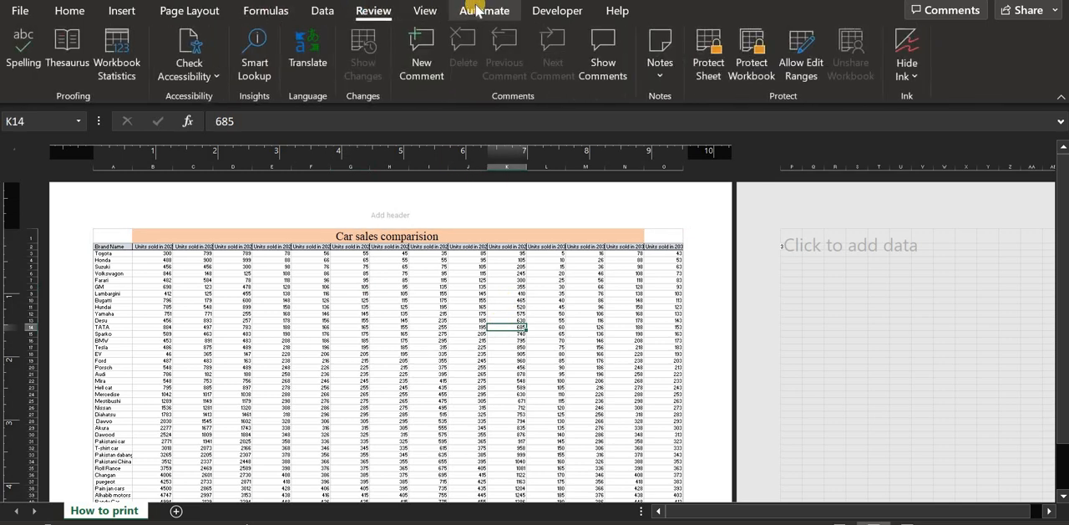
{"action": "left_click", "coordinate": [478, 10]}
{"action": "left_click", "coordinate": [553, 10]}
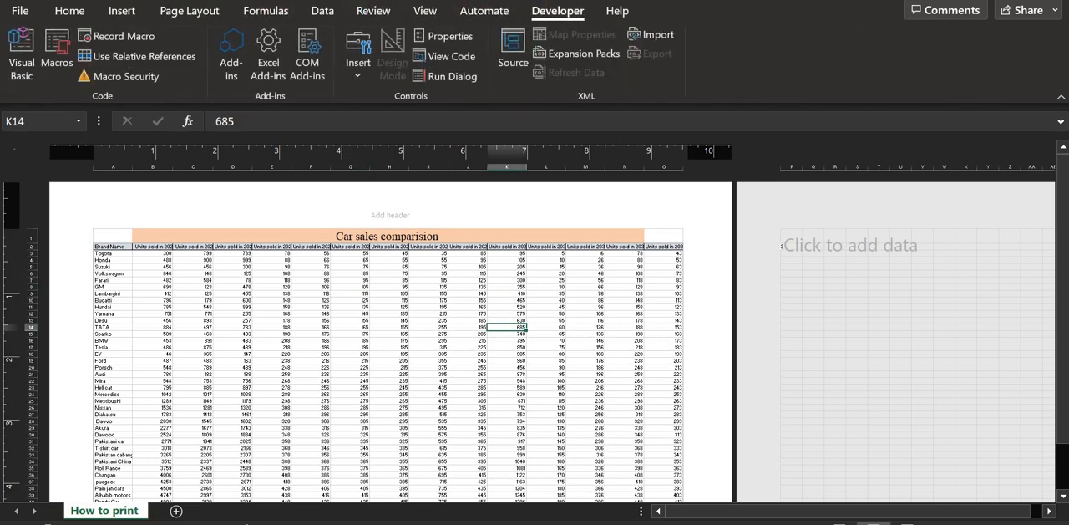
- Enter "HH company" in the center section of the page header and enlarge its font several sizes
{"action": "left_click", "coordinate": [390, 215]}
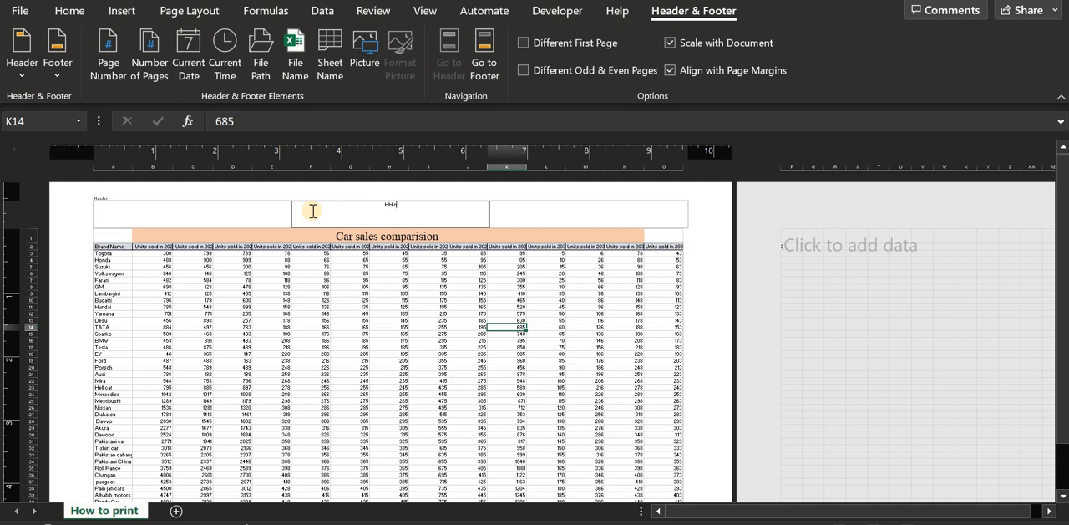
{"action": "type", "text": "ny"}
{"action": "triple_click", "coordinate": [312, 210]}
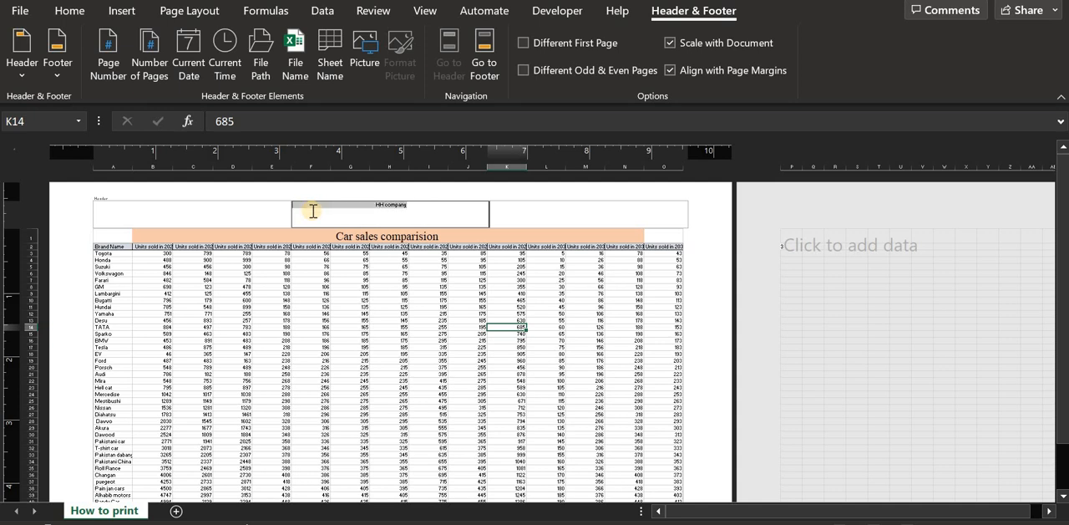
{"action": "left_click", "coordinate": [117, 10]}
{"action": "left_click", "coordinate": [65, 10]}
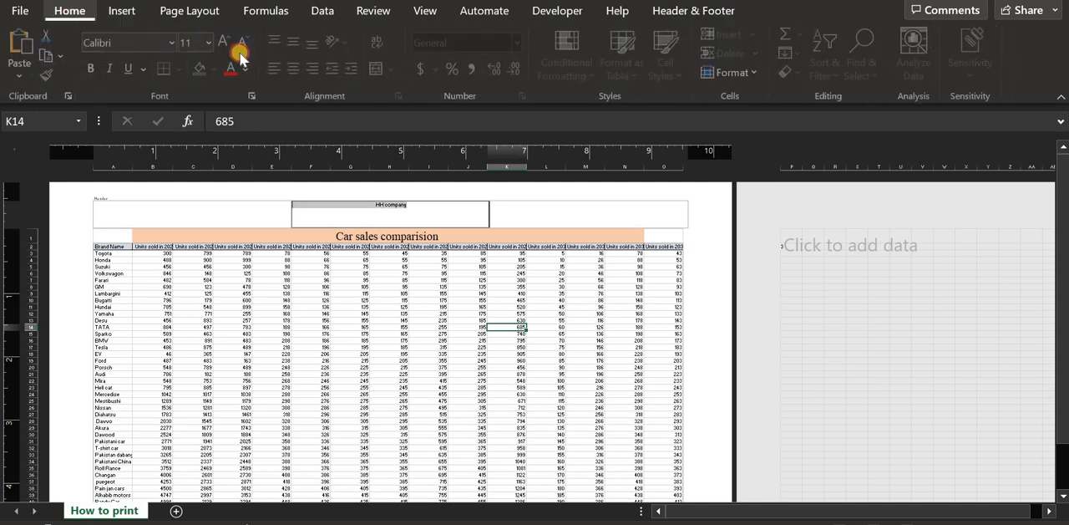
{"action": "left_click", "coordinate": [389, 212]}
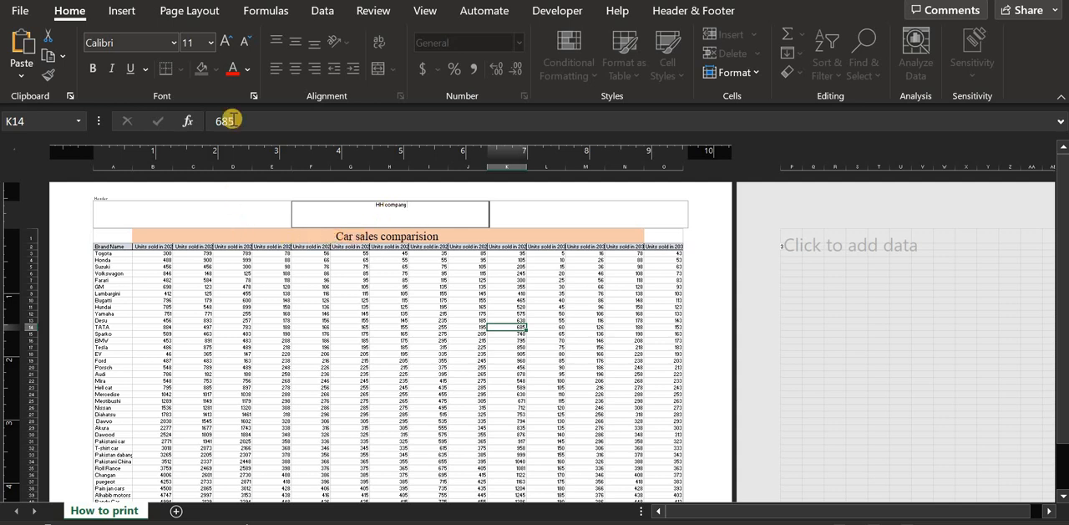
{"action": "triple_click", "coordinate": [368, 204]}
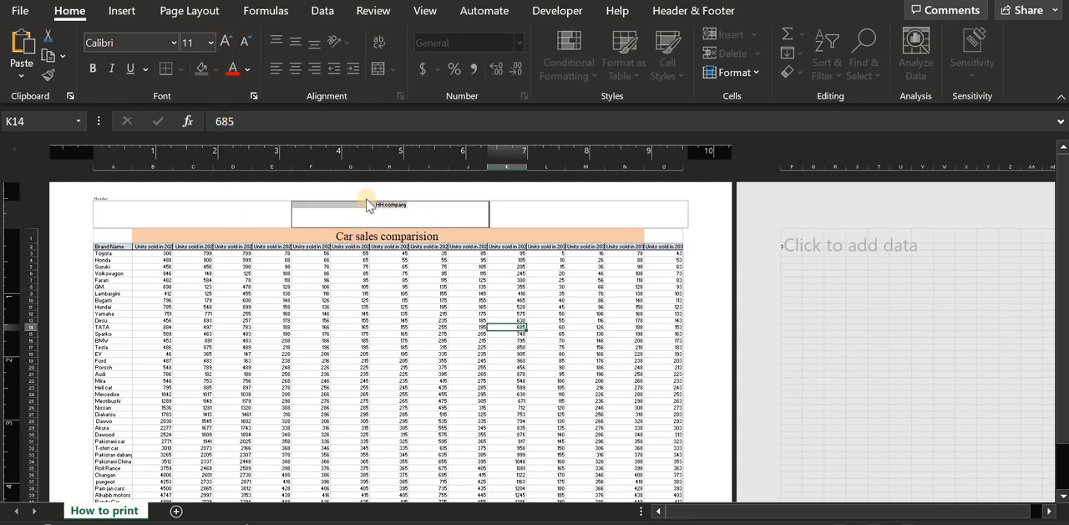
{"action": "left_click", "coordinate": [224, 42]}
{"action": "left_click", "coordinate": [224, 42]}
{"action": "left_click", "coordinate": [224, 42]}
{"action": "left_click", "coordinate": [224, 42]}
{"action": "left_click", "coordinate": [224, 42]}
{"action": "left_click", "coordinate": [224, 42]}
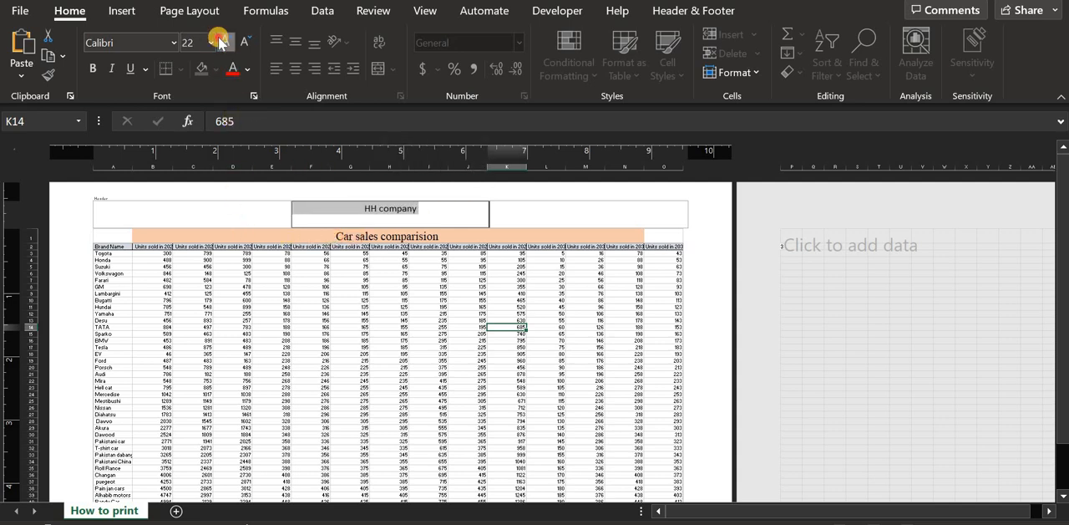
- Insert the current date and time in the left header section and the page number in the right header section
{"action": "left_click", "coordinate": [206, 221]}
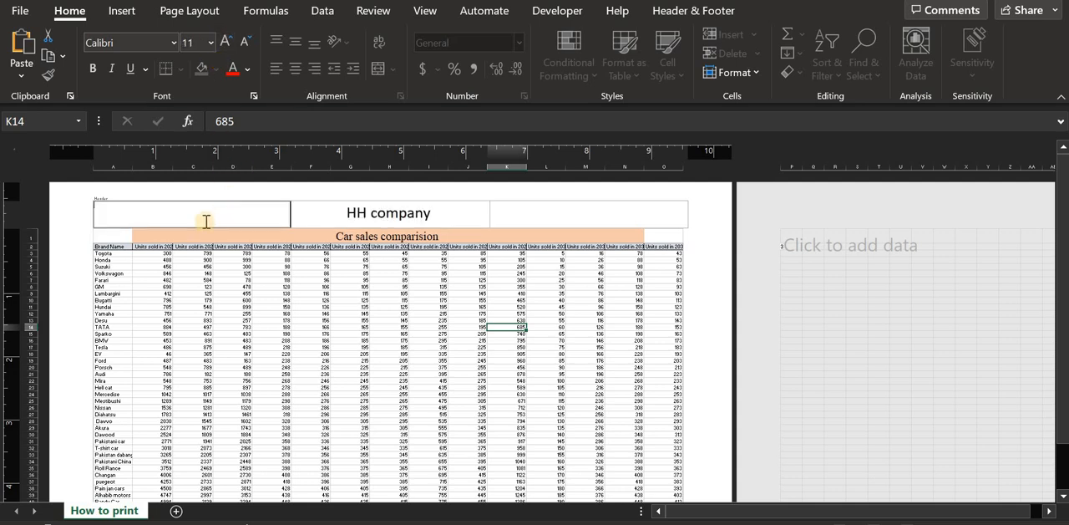
{"action": "left_click", "coordinate": [706, 10]}
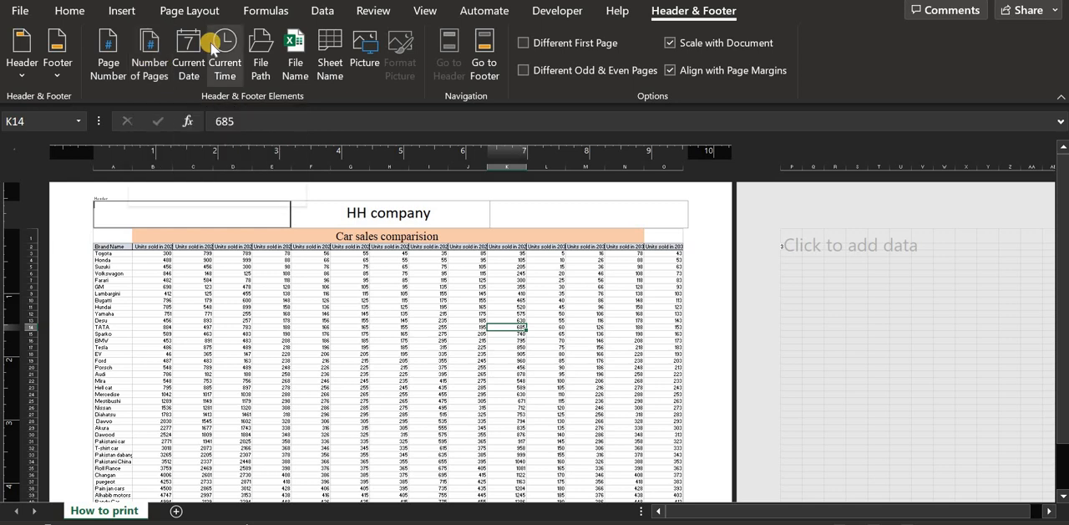
{"action": "left_click", "coordinate": [192, 62]}
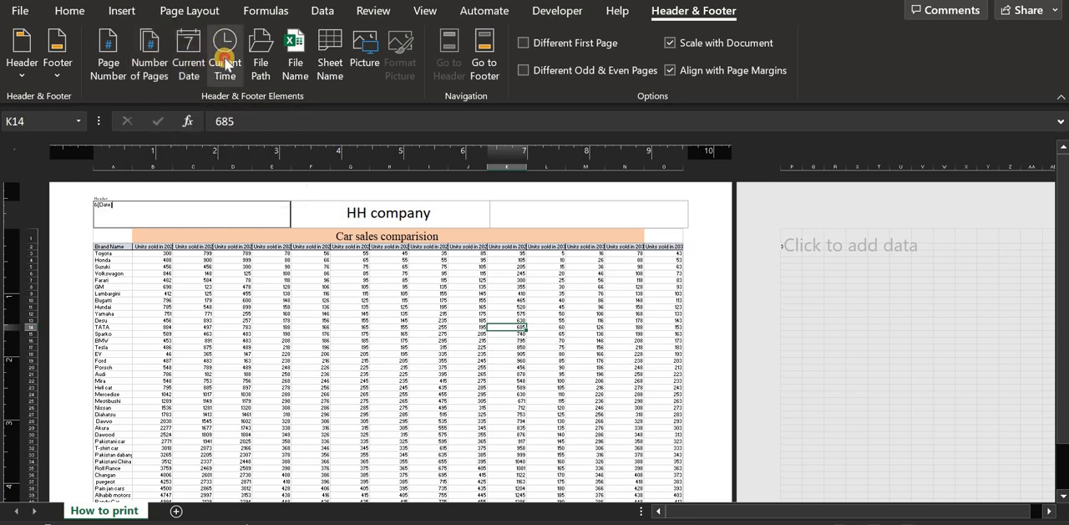
{"action": "left_click", "coordinate": [225, 63]}
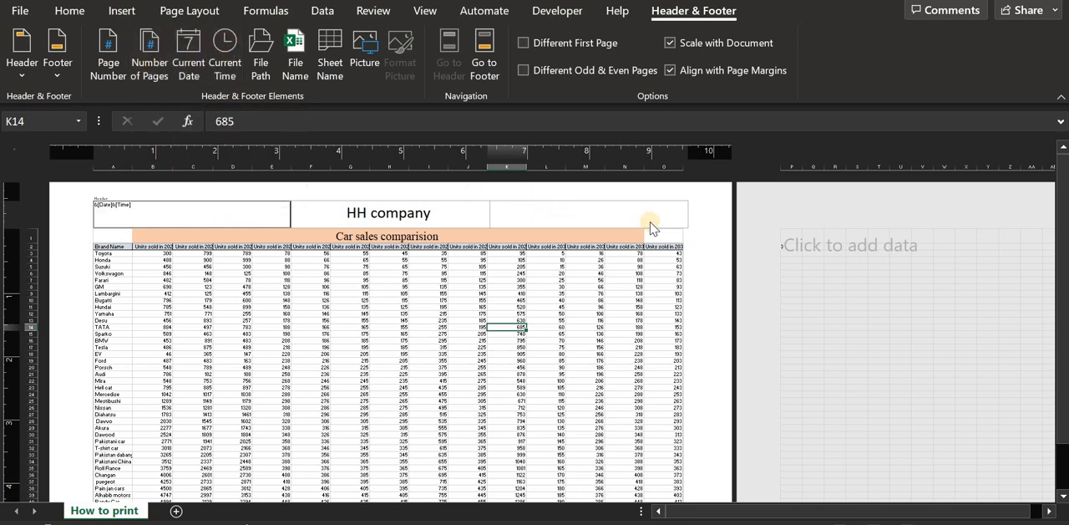
{"action": "left_click", "coordinate": [590, 213]}
{"action": "left_click", "coordinate": [99, 66]}
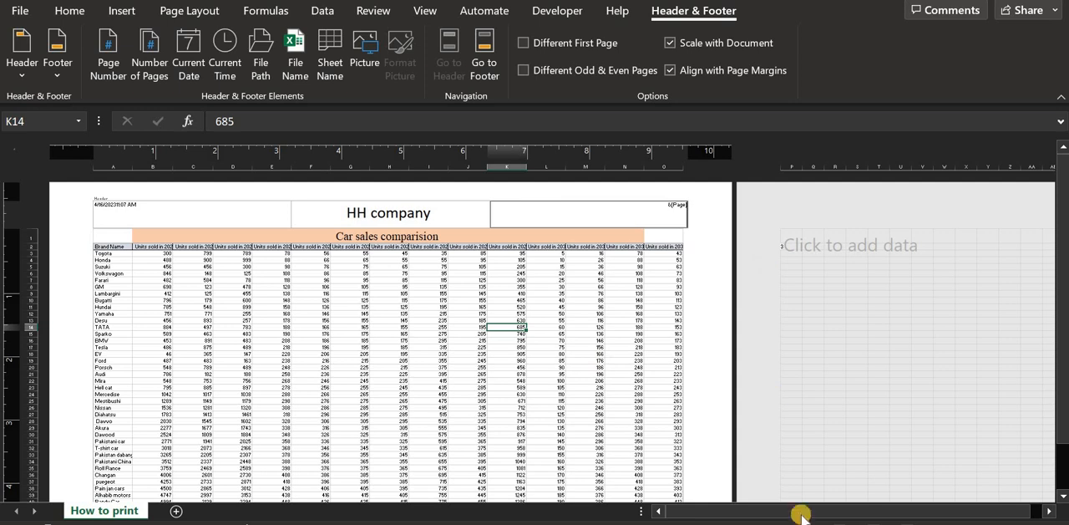
{"action": "left_click", "coordinate": [713, 426]}
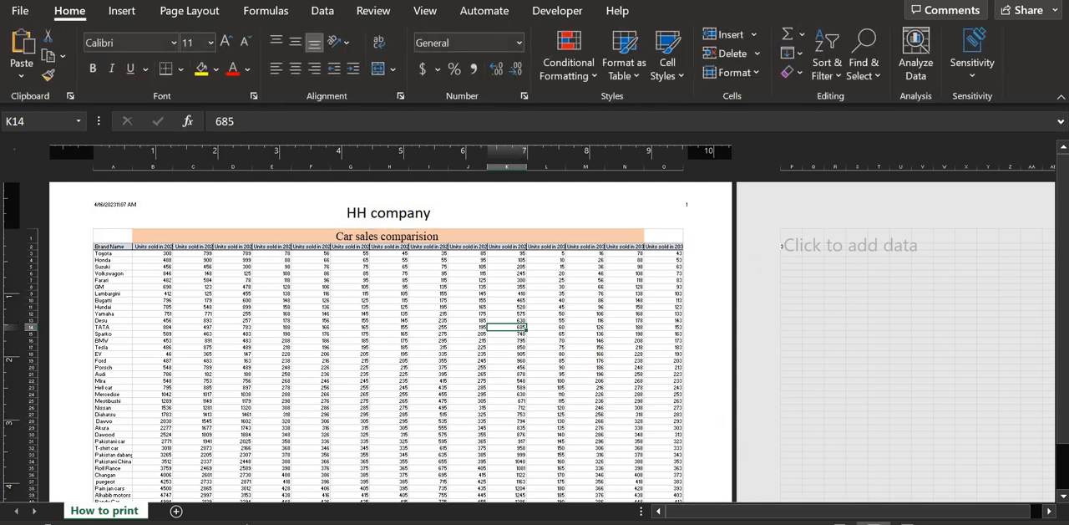
- Return the worksheet to Normal view and check the page header in the print preview
{"action": "key", "text": "ctrl+p"}
{"action": "left_click", "coordinate": [841, 523]}
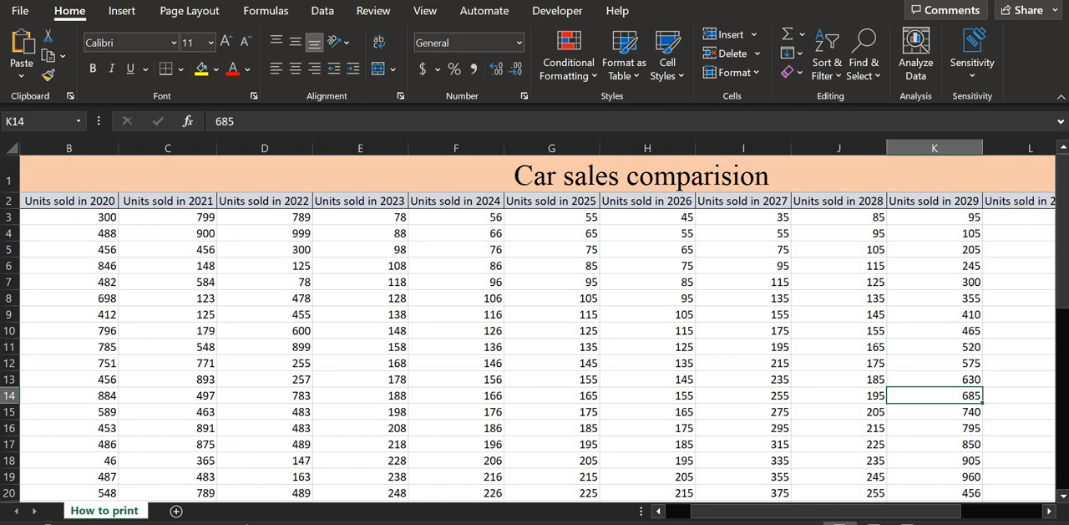
{"action": "left_click_drag", "start_coordinate": [1062, 209], "coordinate": [1023, 209]}
{"action": "left_click_drag", "start_coordinate": [729, 511], "coordinate": [441, 443]}
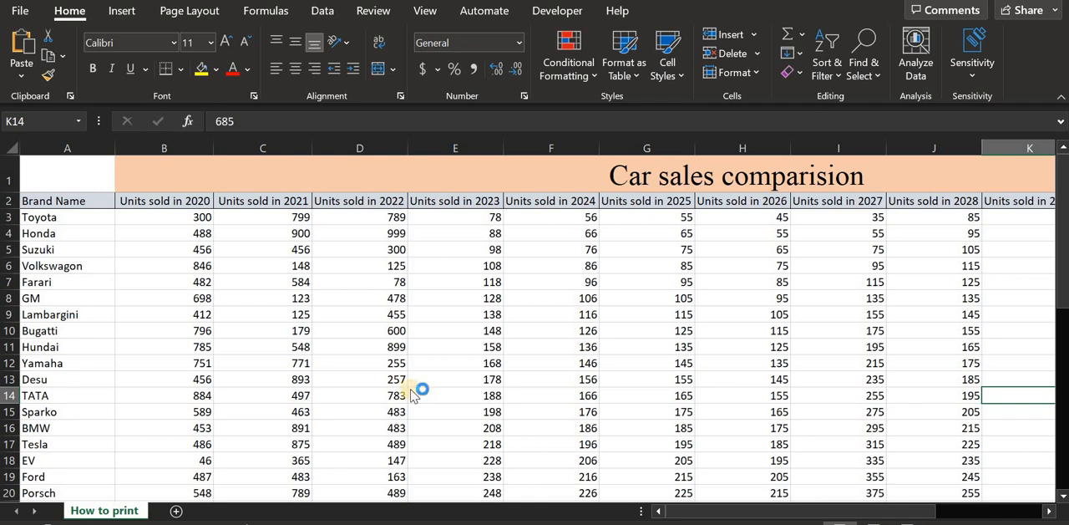
{"action": "key", "text": "ctrl+p"}
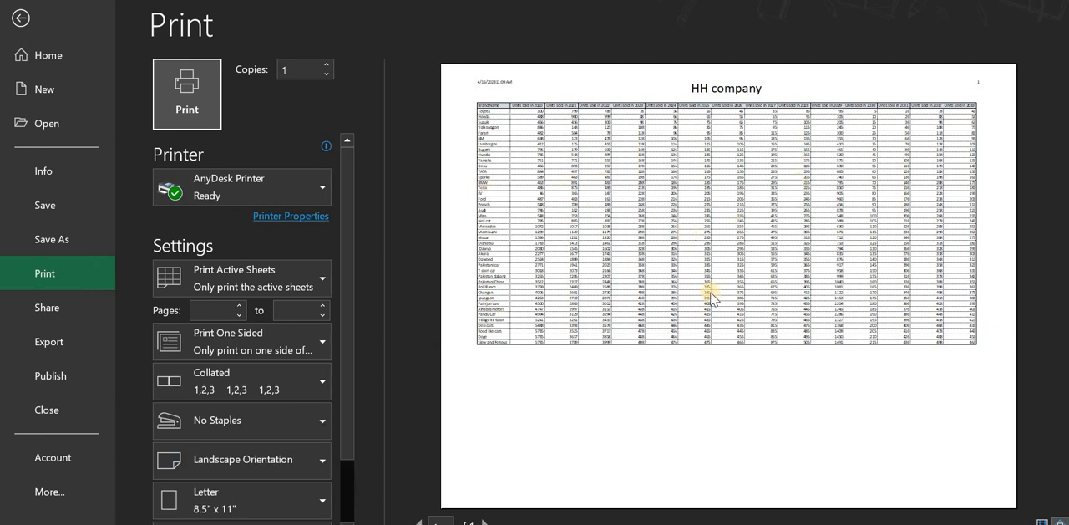